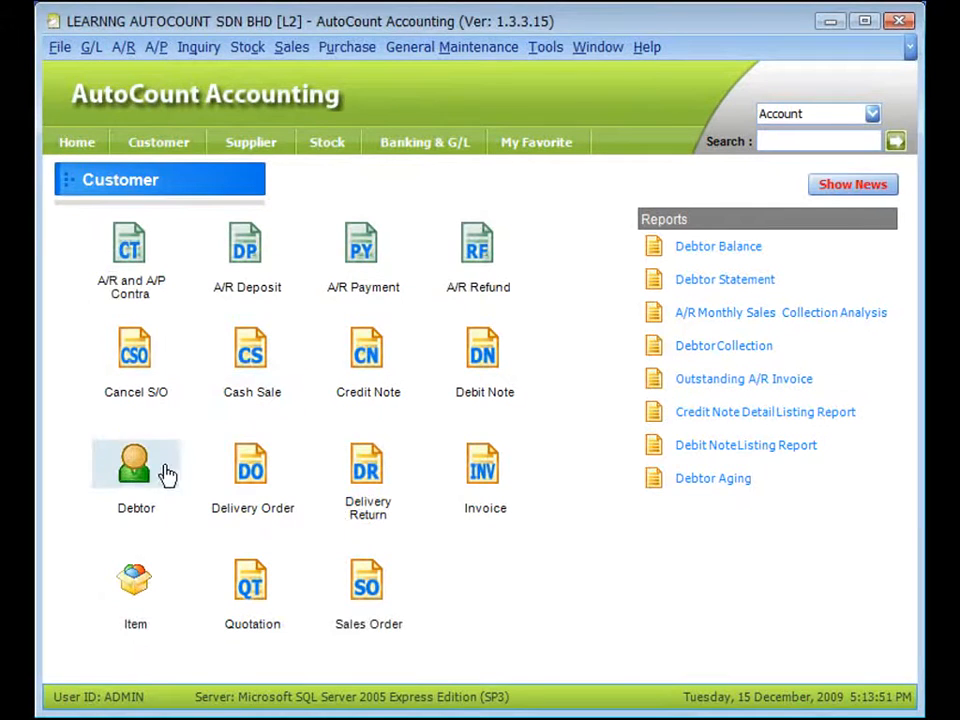
Open the debtor maintenance window and bring up a blank new debtor account form
left_click(135, 508)
left_click(133, 516)
left_click(143, 481)
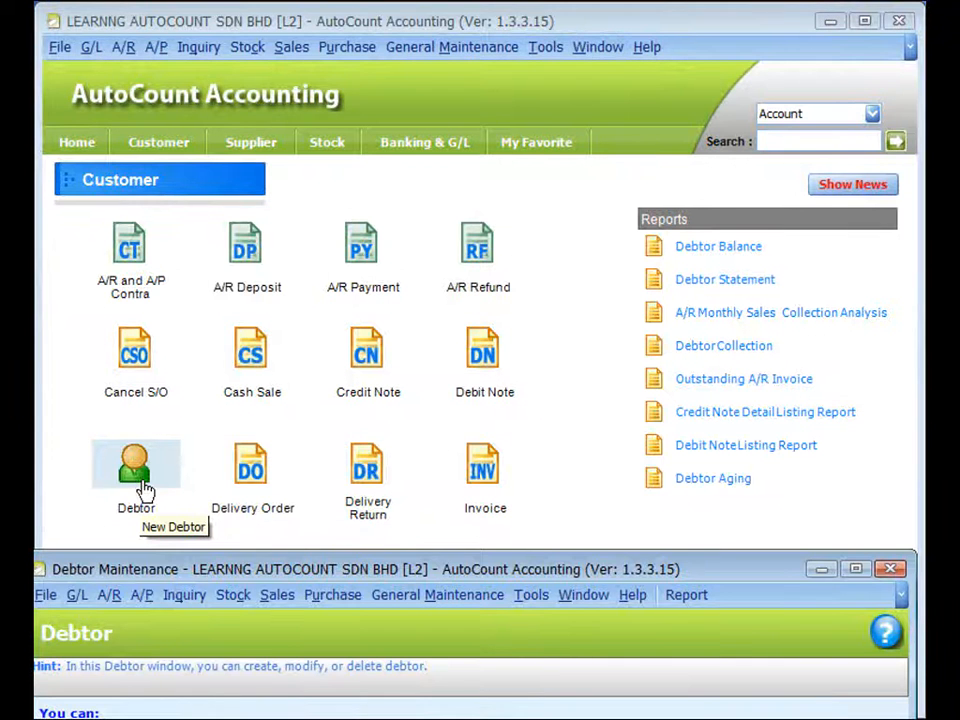
left_click(137, 468)
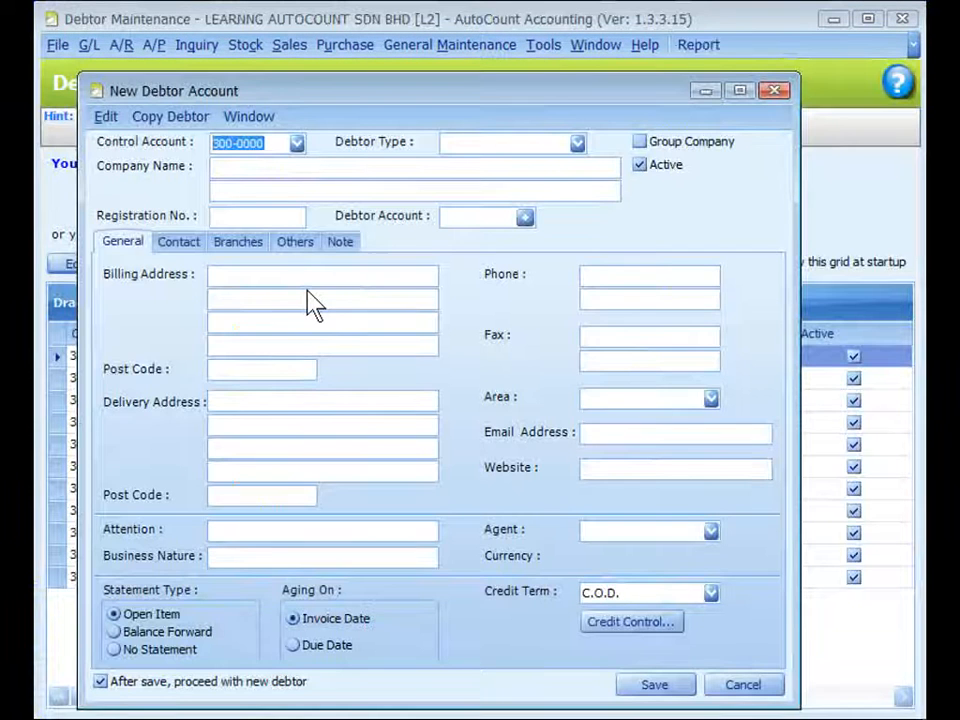
Review the control account and debtor type choices in the account of BEST PHONE SDN BHD without changing them
left_click_drag(314, 96, 326, 77)
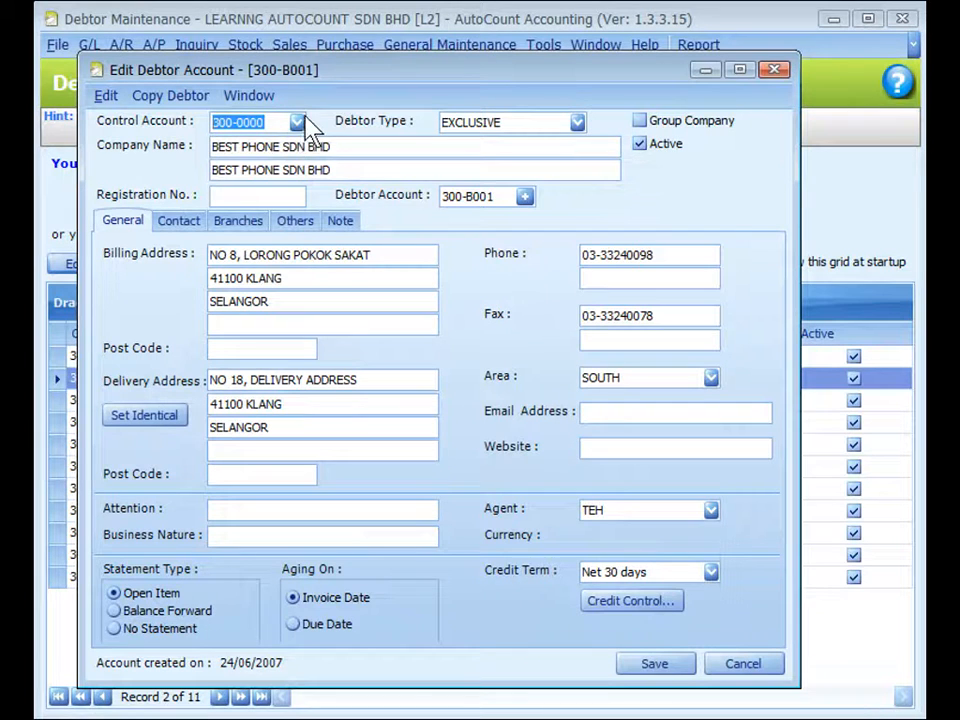
left_click(297, 122)
left_click(577, 122)
left_click(577, 122)
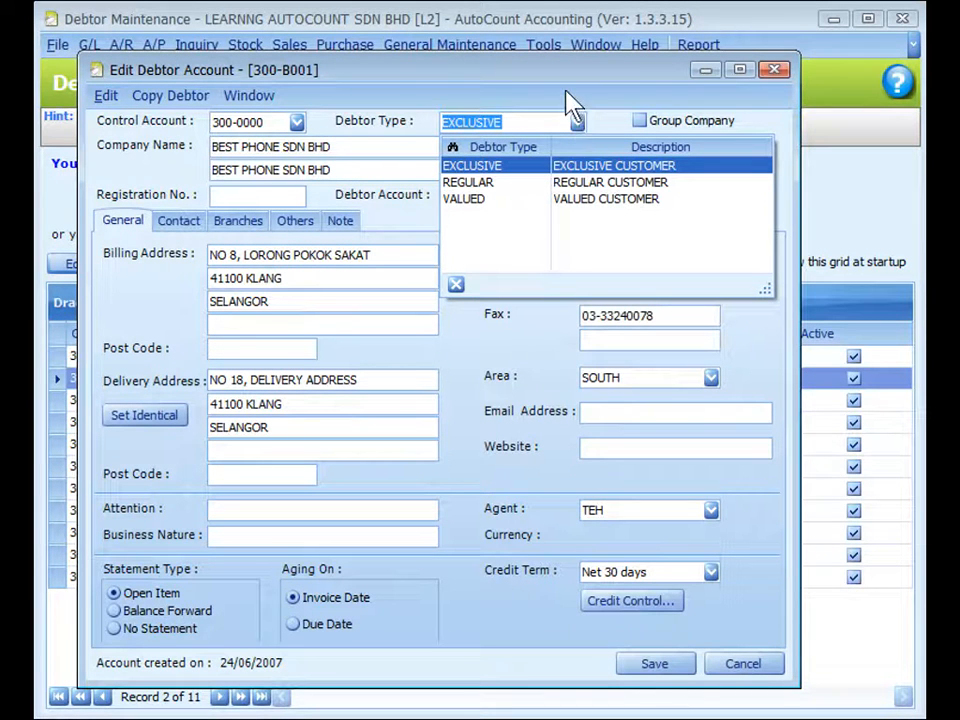
left_click(565, 90)
Open Debtor Type Maintenance, review the defined debtor types and close it
left_click(447, 45)
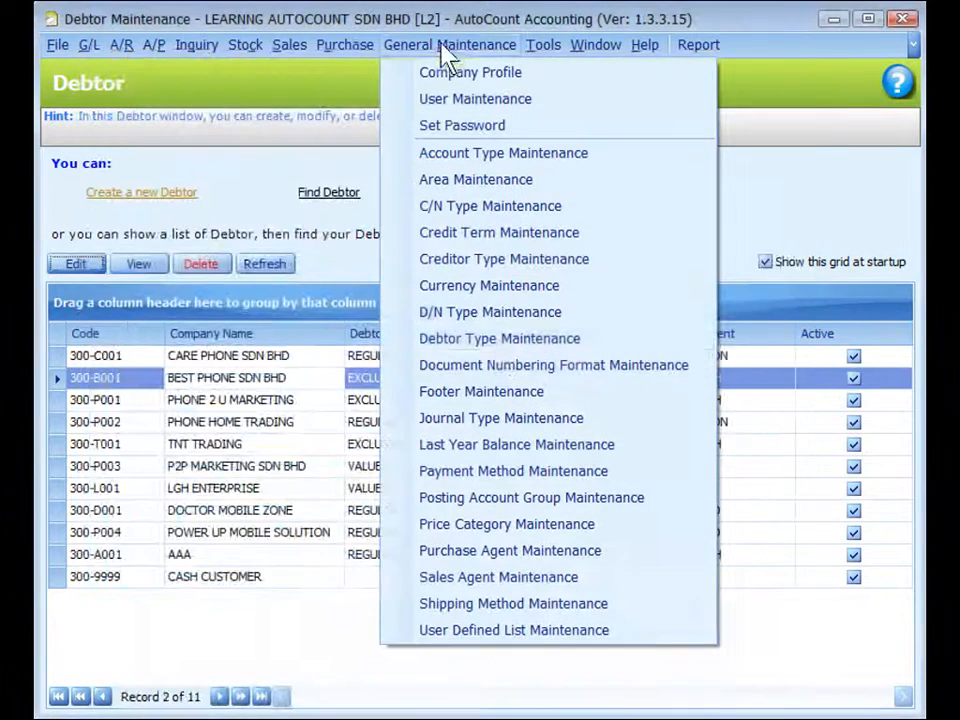
left_click(498, 344)
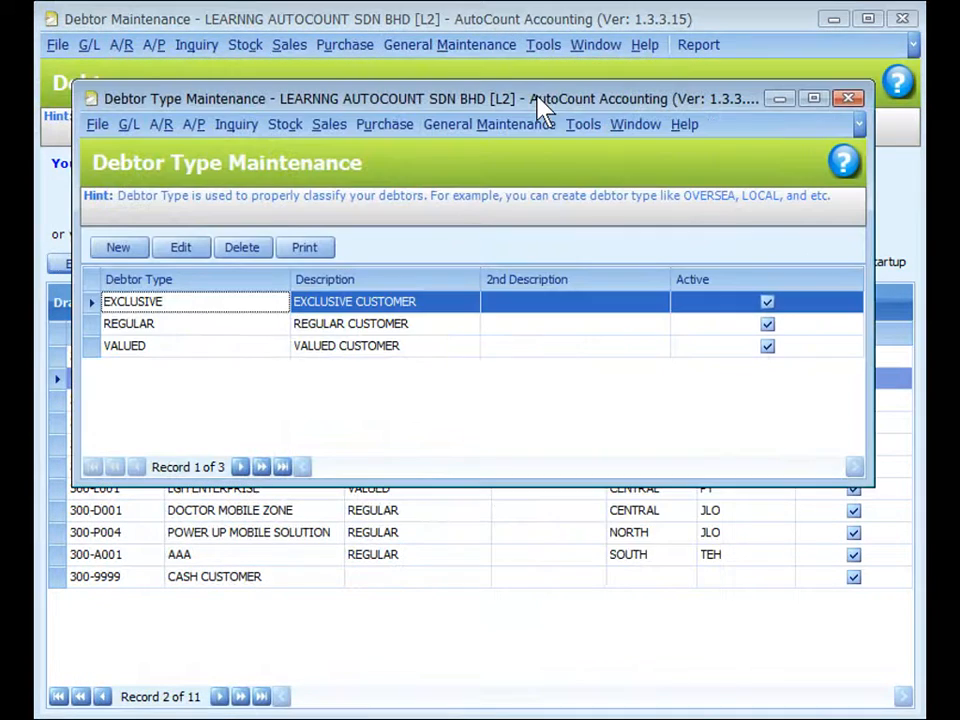
left_click(850, 100)
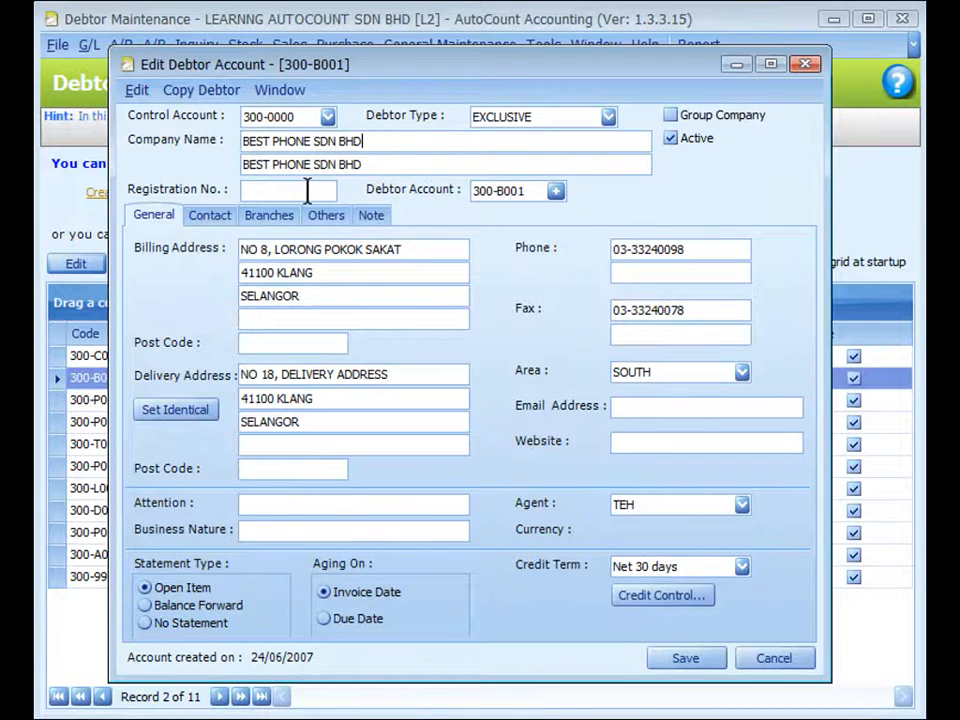
Examine the debtor account code assignment and open the Account Code Format settings in the general options
left_click(556, 193)
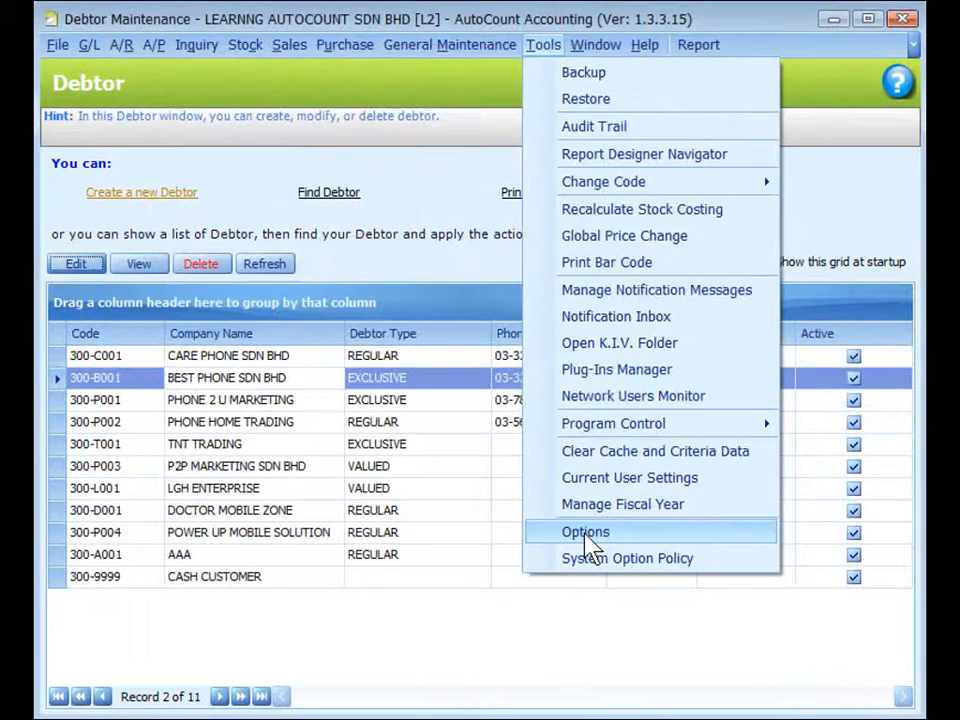
left_click(585, 532)
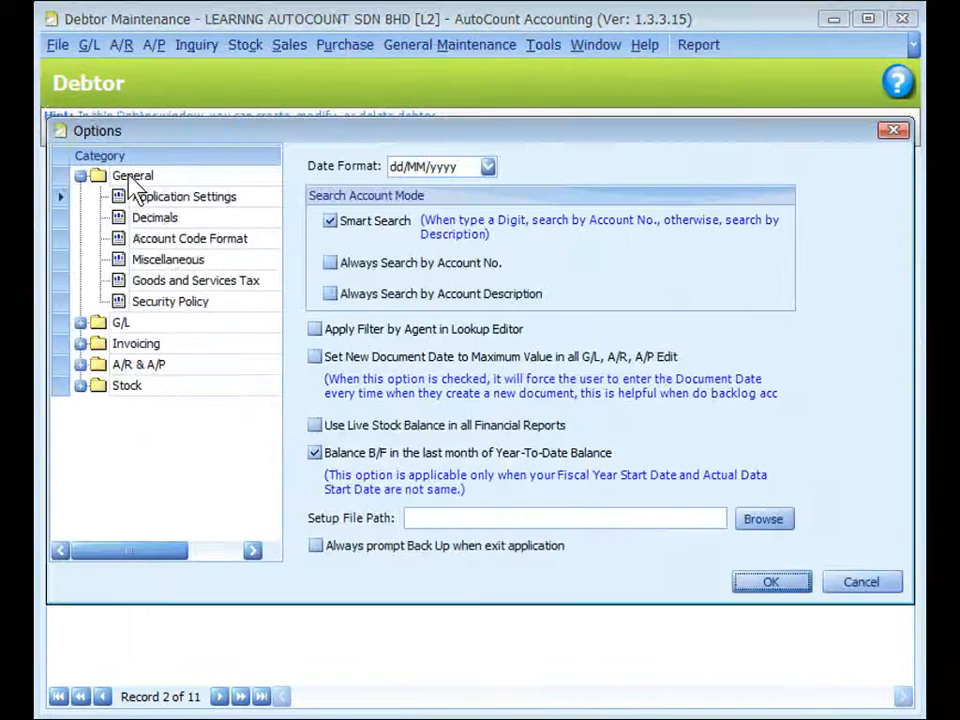
left_click(160, 240)
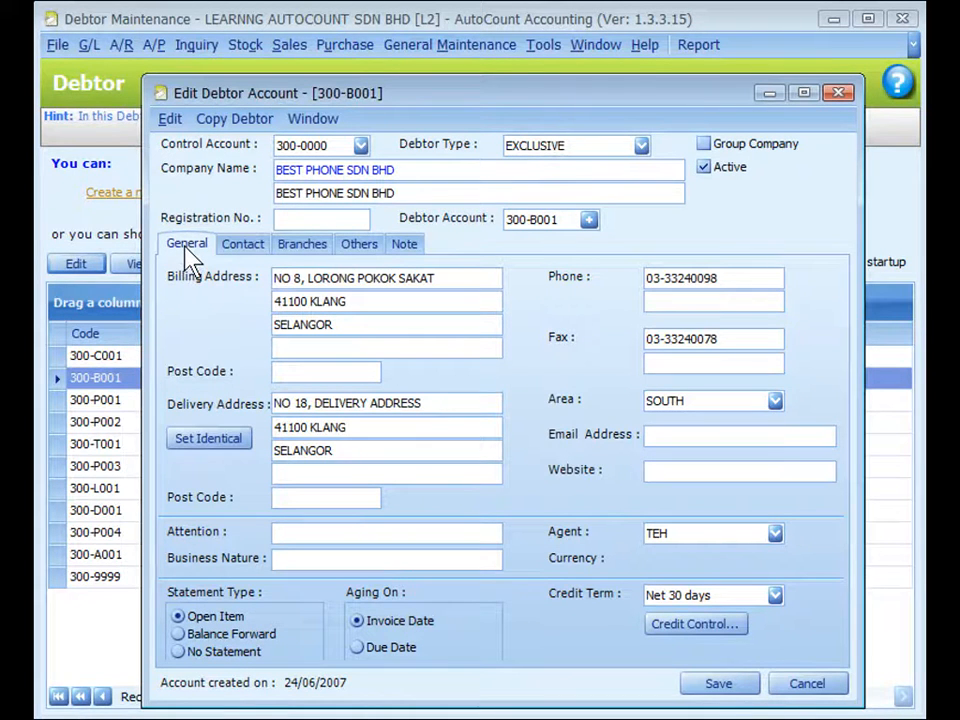
Review the area and agent choices in the debtor account, opening Area Maintenance and Sales Agent Maintenance
left_click(776, 402)
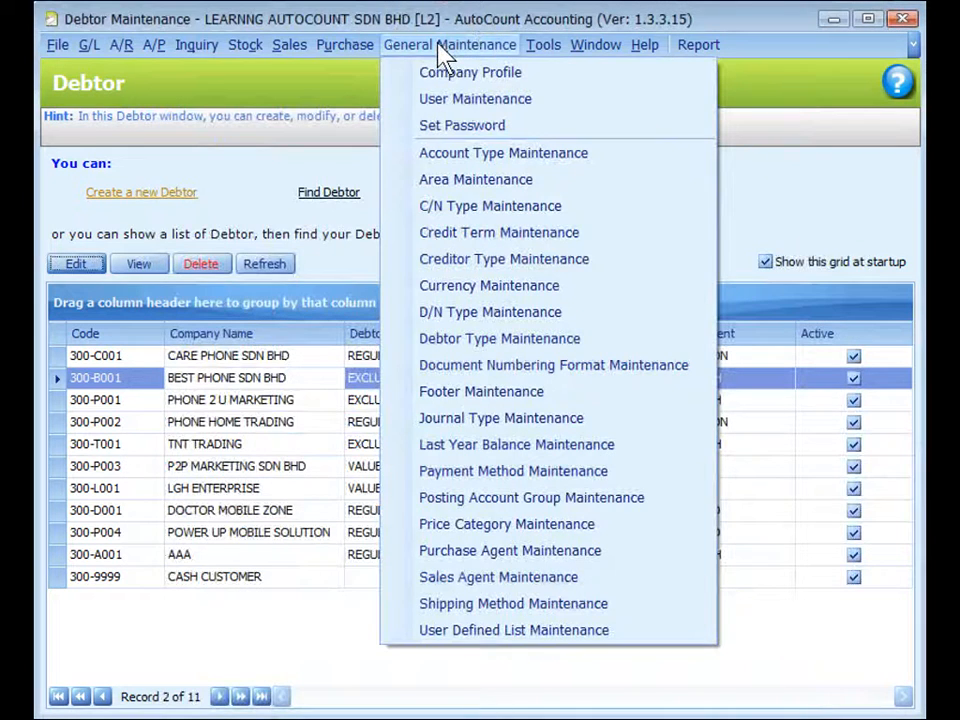
left_click(483, 190)
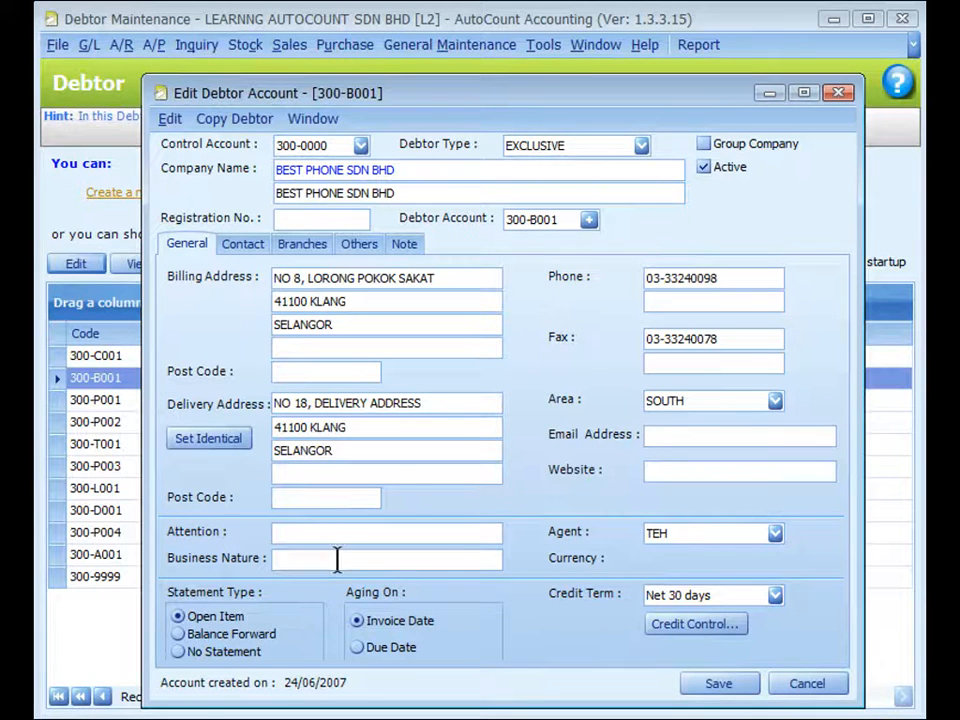
left_click(775, 534)
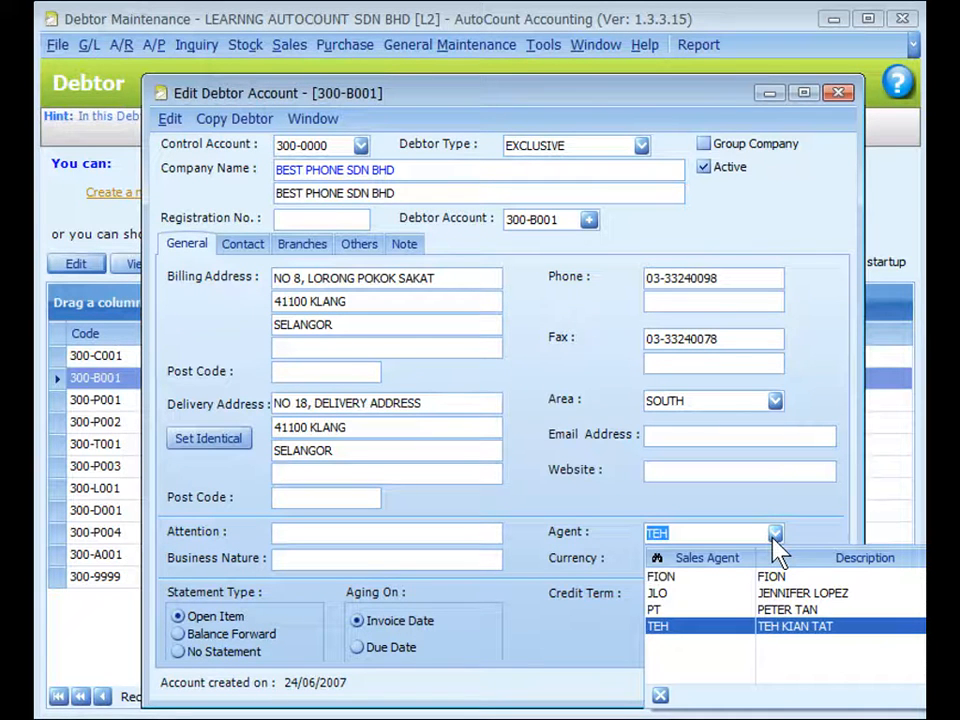
left_click(808, 537)
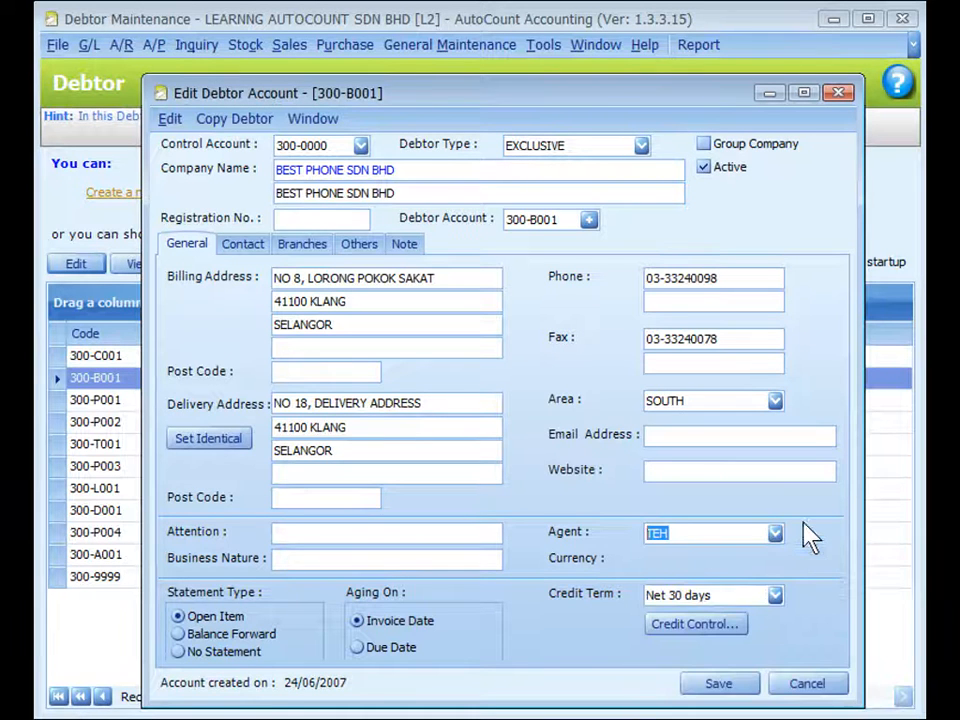
left_click(480, 47)
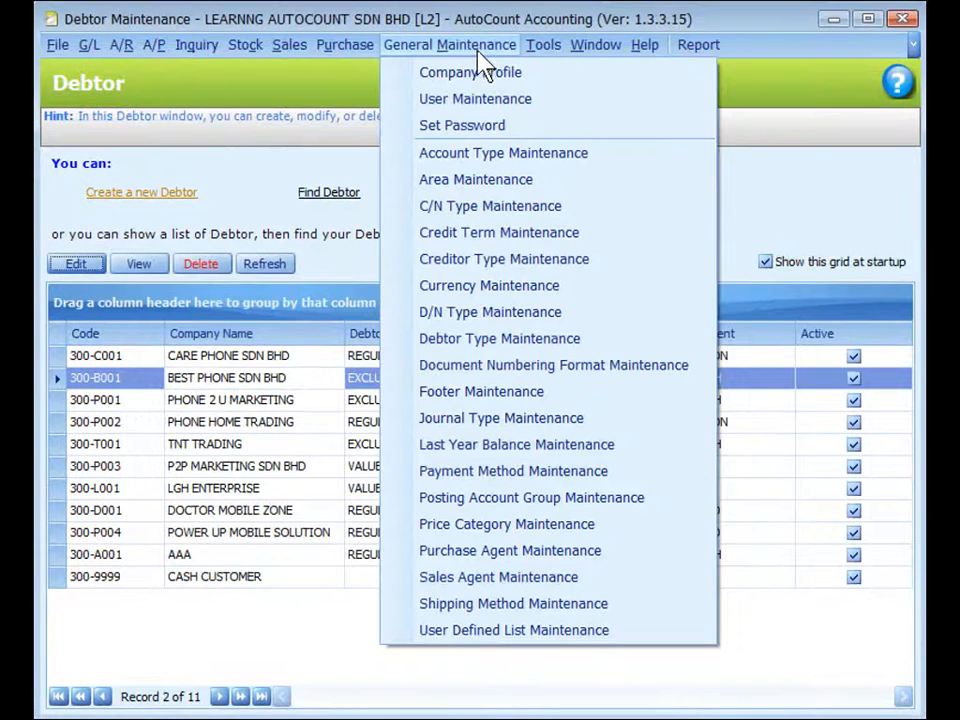
left_click(488, 207)
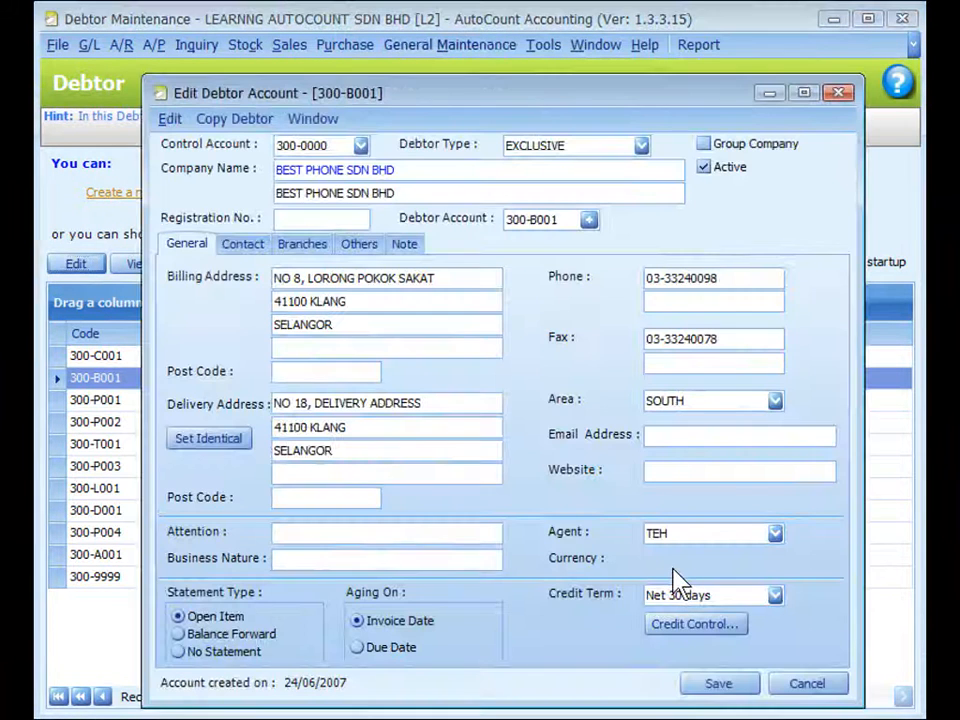
key("ctrl")
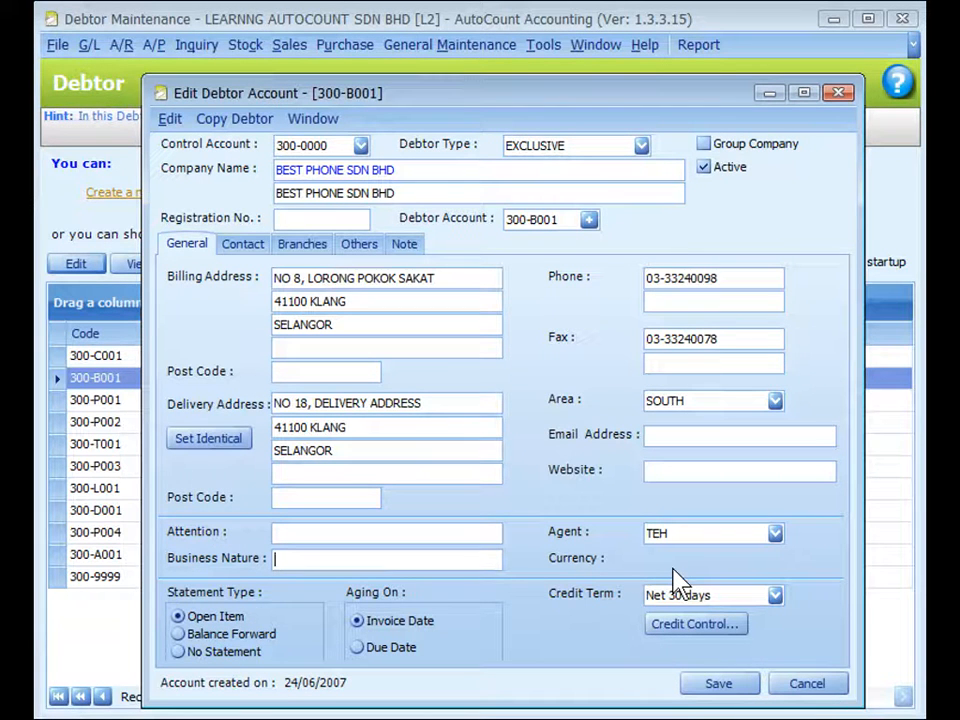
Examine the debtor's statement and credit term choices and open Credit Term Maintenance
left_click(250, 612)
left_click(621, 626)
left_click(775, 596)
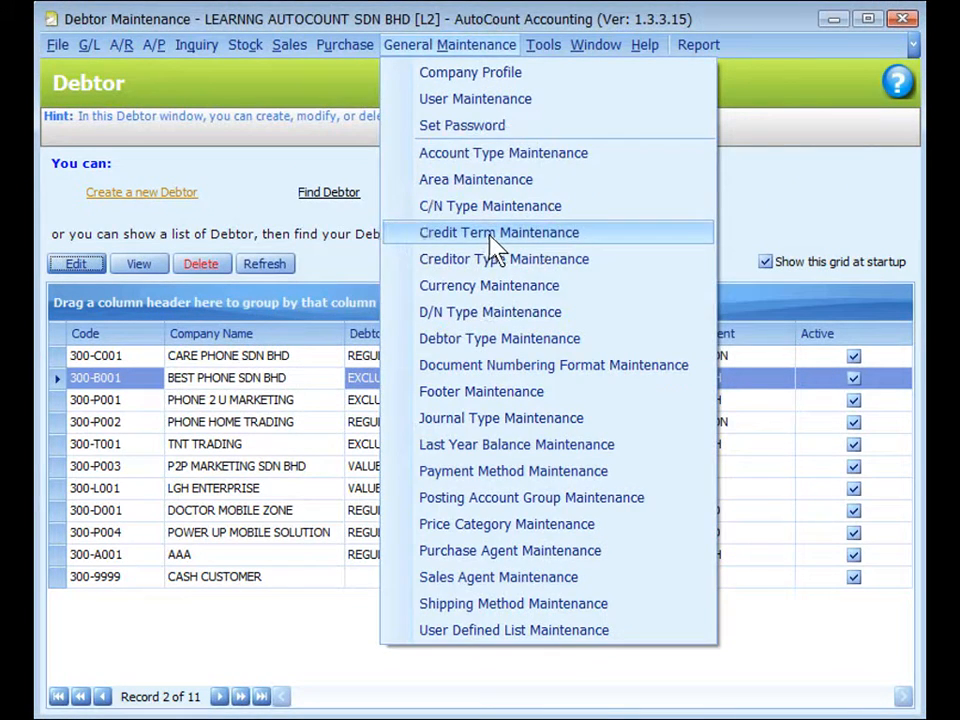
left_click(490, 238)
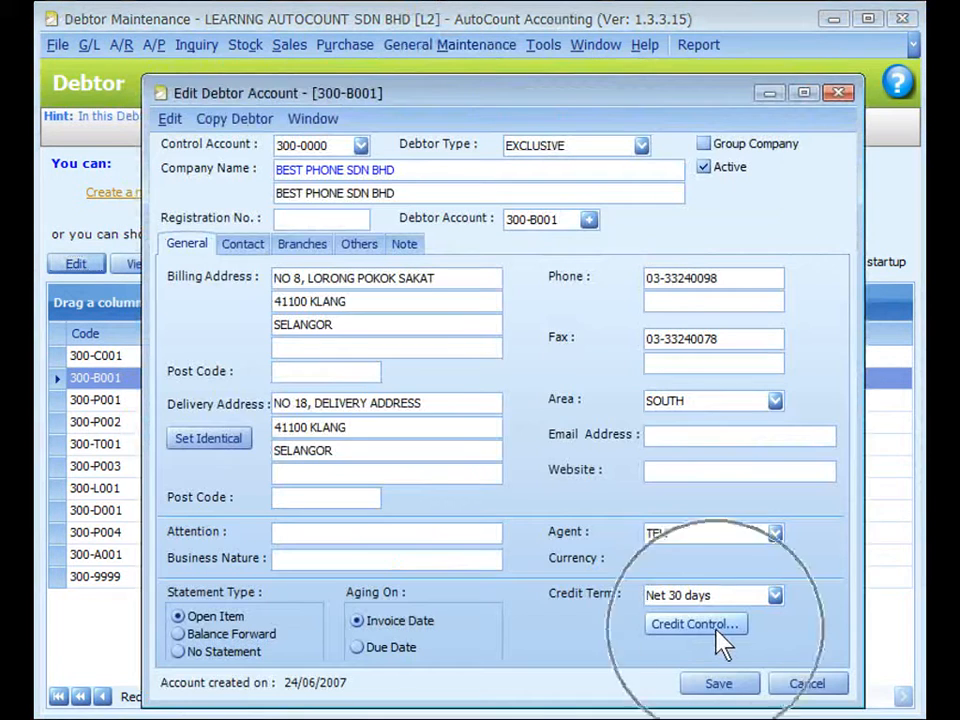
Open the debtor's credit control settings and examine the credit limit, overdue limit and document scope choices
left_click(717, 628)
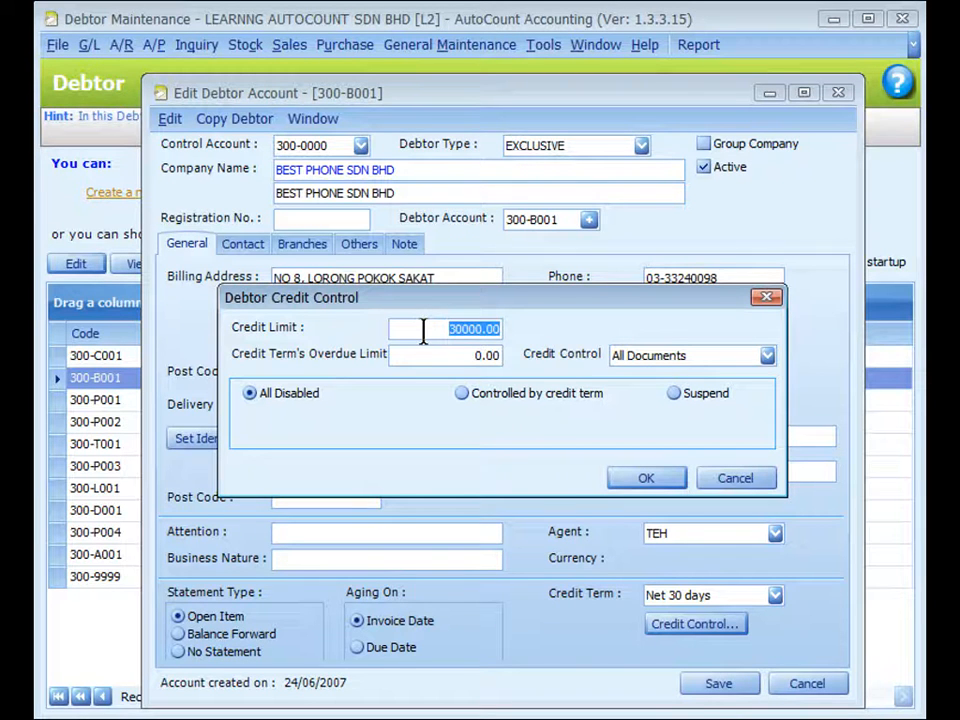
left_click(411, 357)
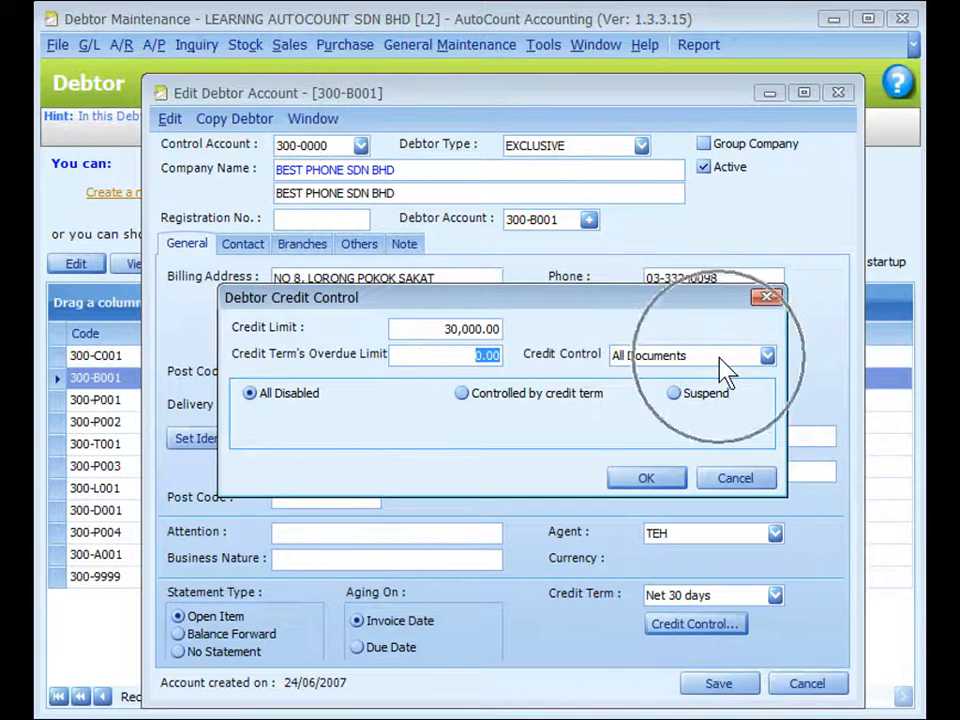
left_click(766, 356)
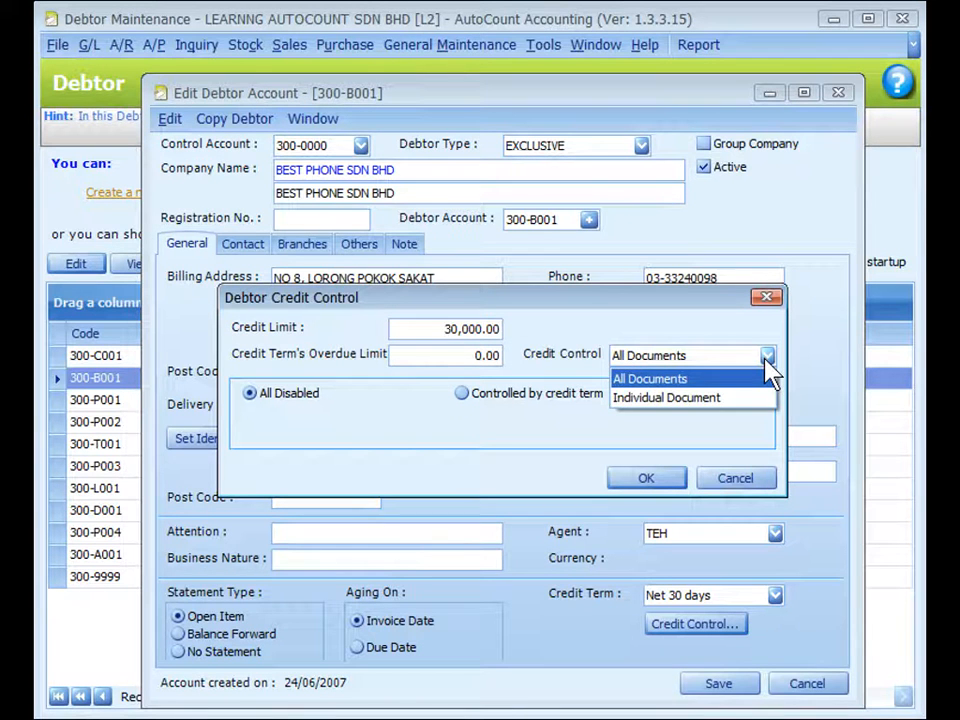
left_click(766, 362)
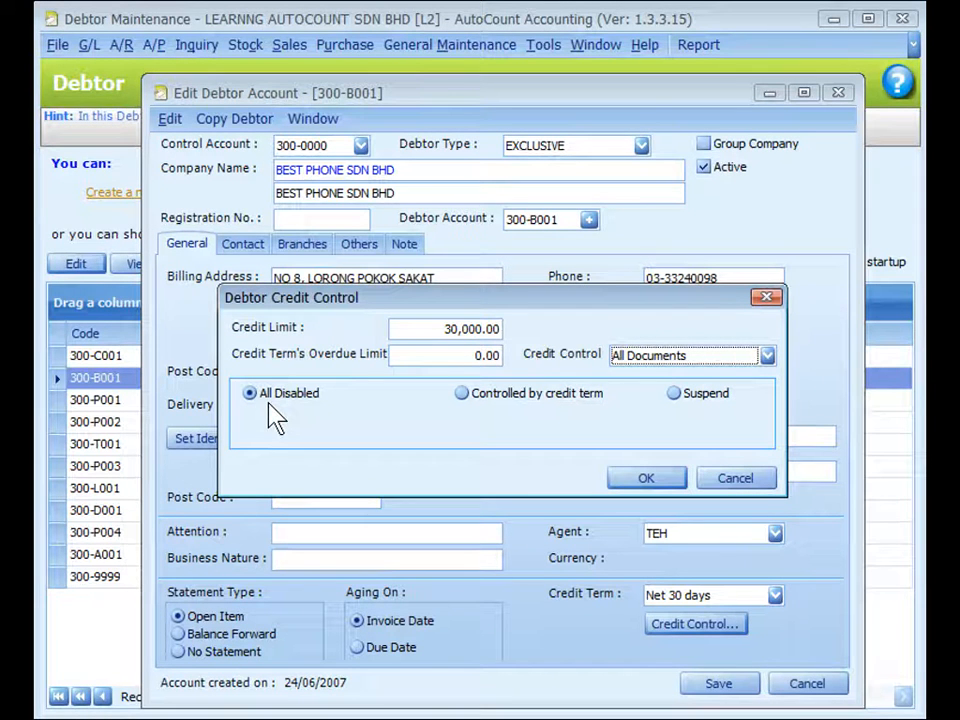
Try credit control by credit term and review the actions available for exceeding the credit and overdue limits
left_click(461, 393)
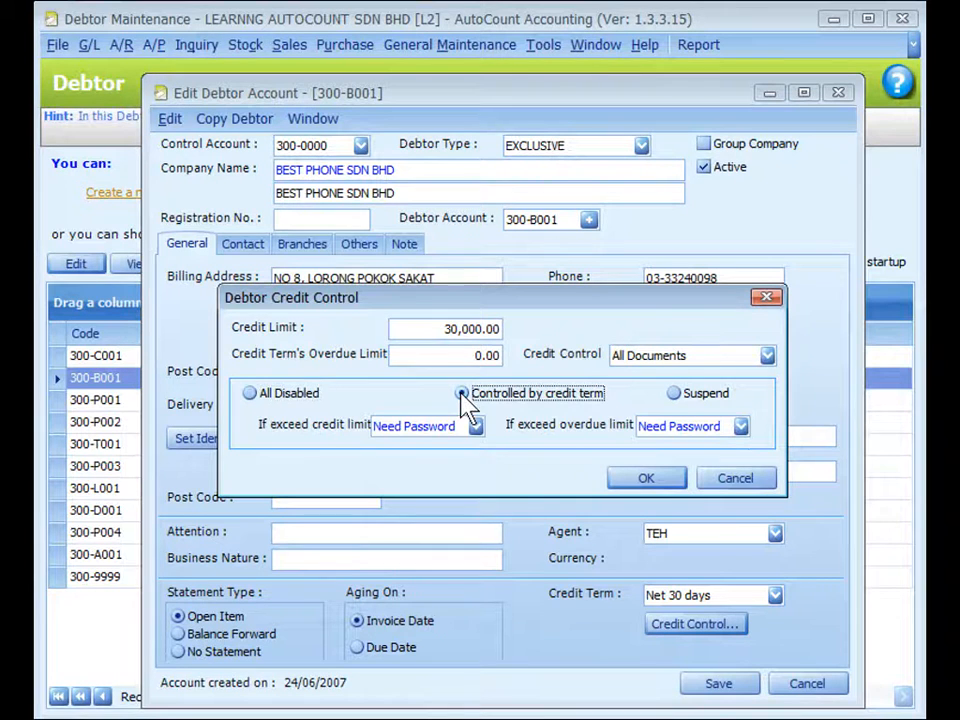
left_click(440, 425)
left_click(470, 424)
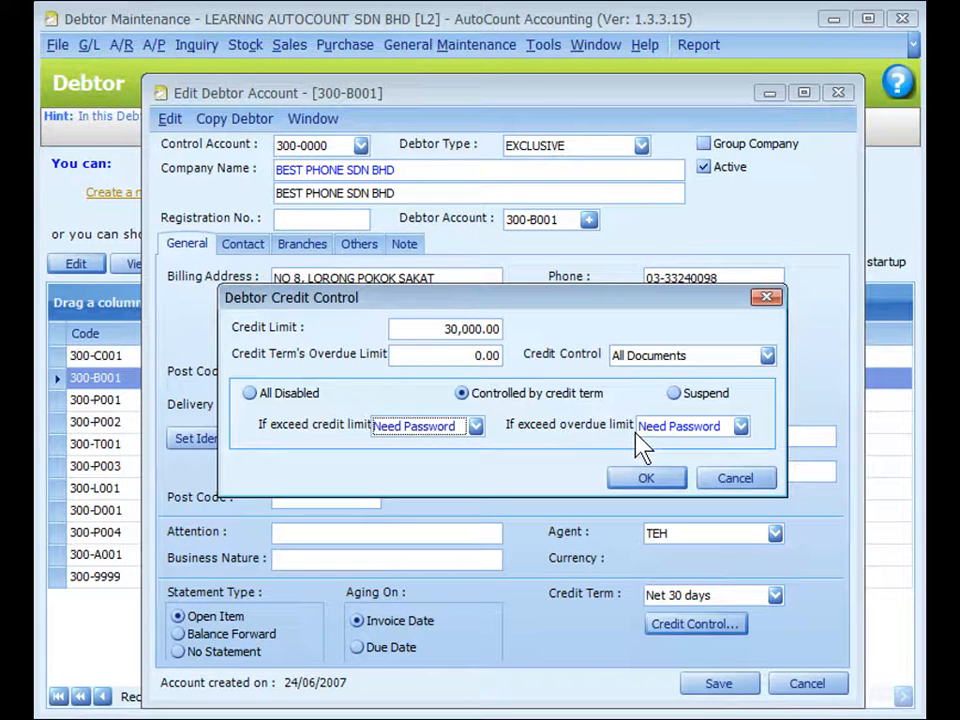
left_click(475, 426)
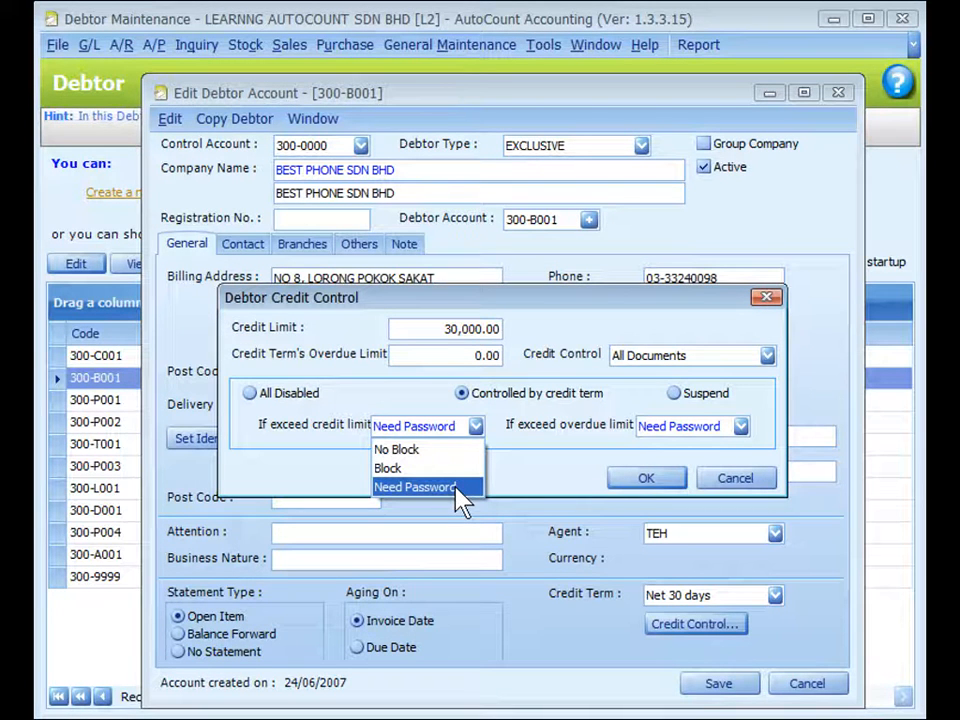
left_click(498, 454)
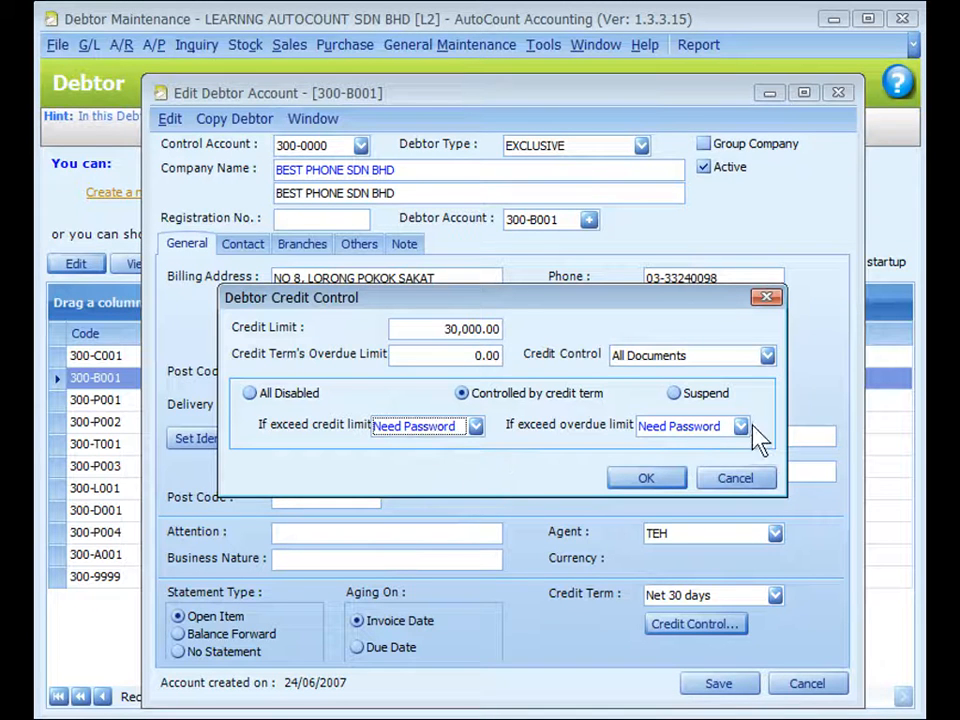
left_click(700, 427)
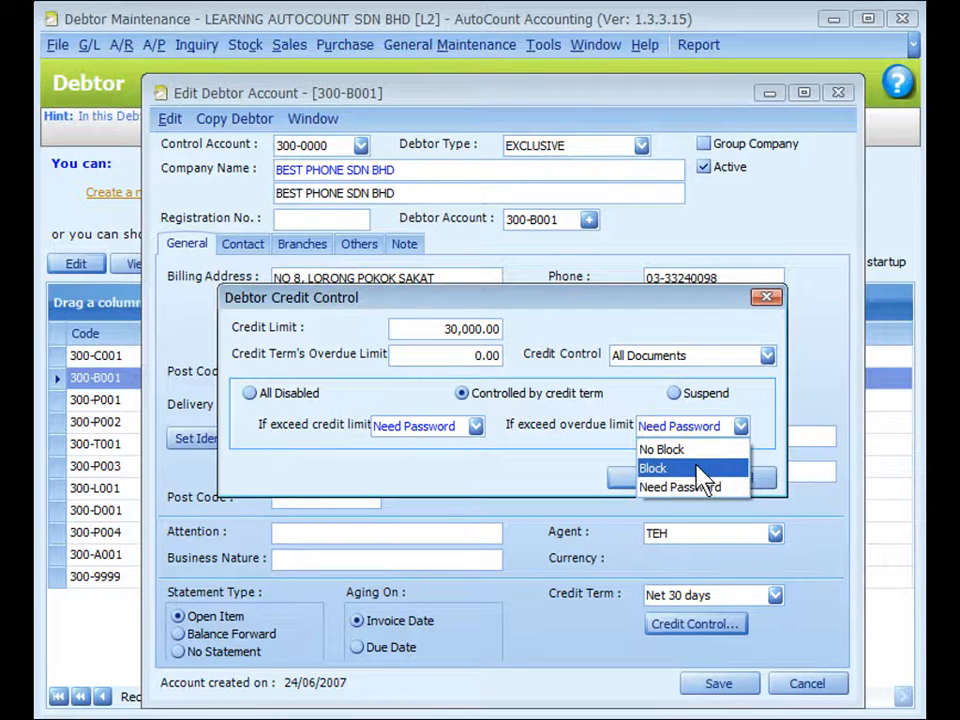
Try suspending the debtor with credit control set to Individual Document, apply it, and reopen the credit control settings
left_click(675, 395)
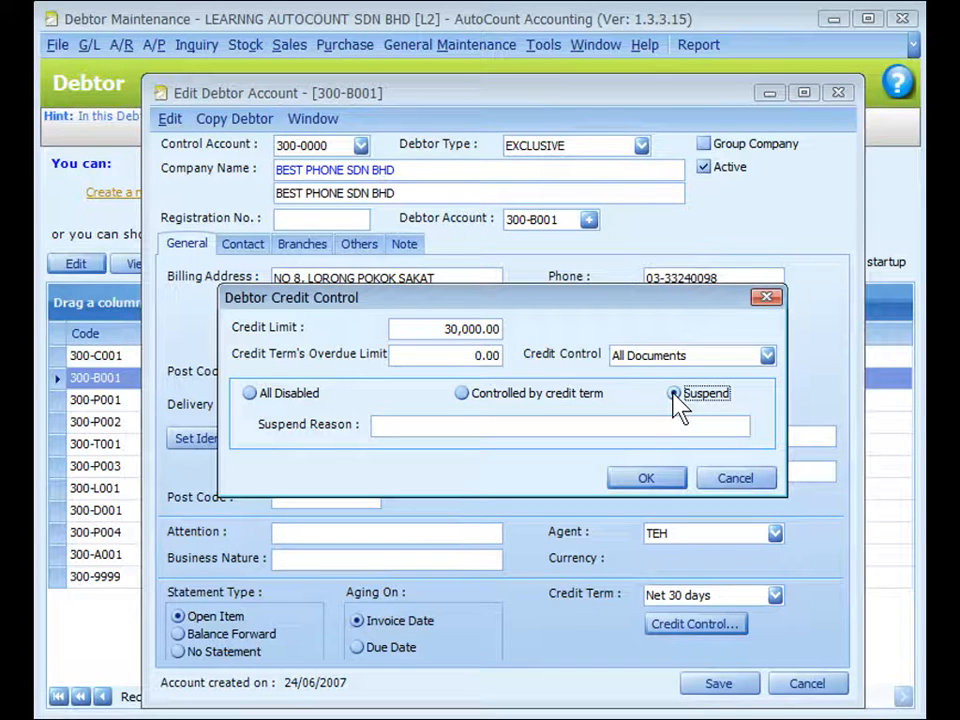
left_click(531, 426)
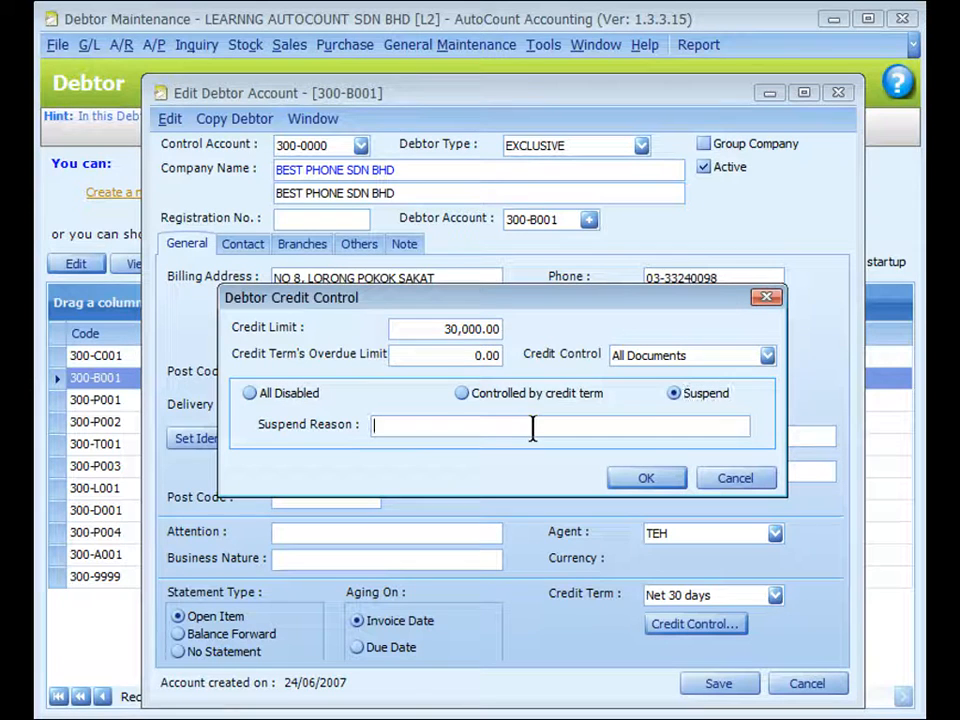
left_click(760, 358)
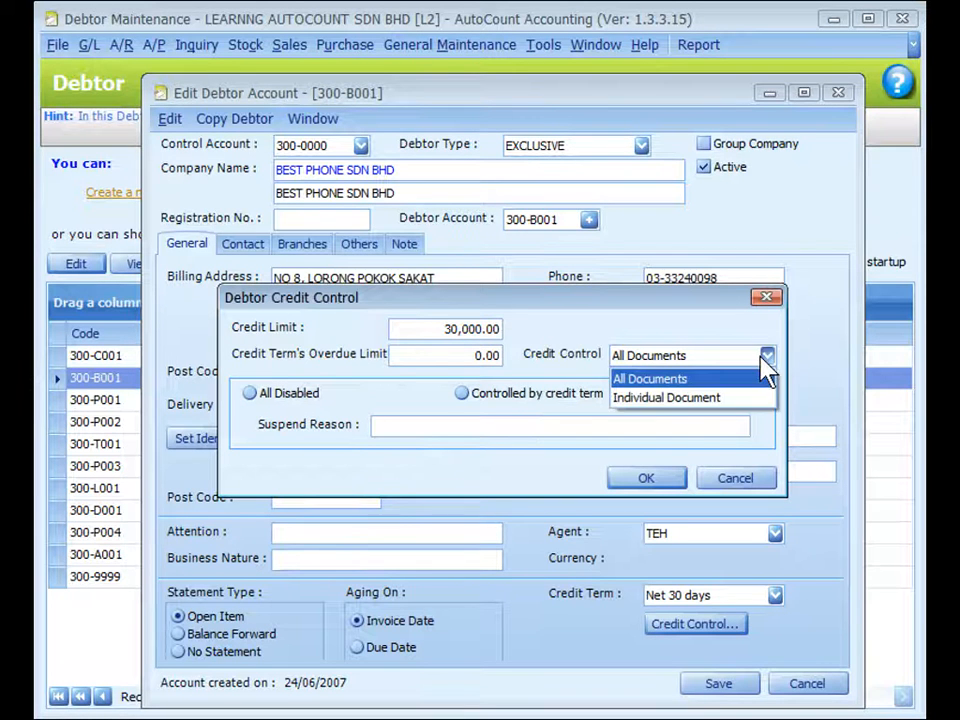
left_click(697, 398)
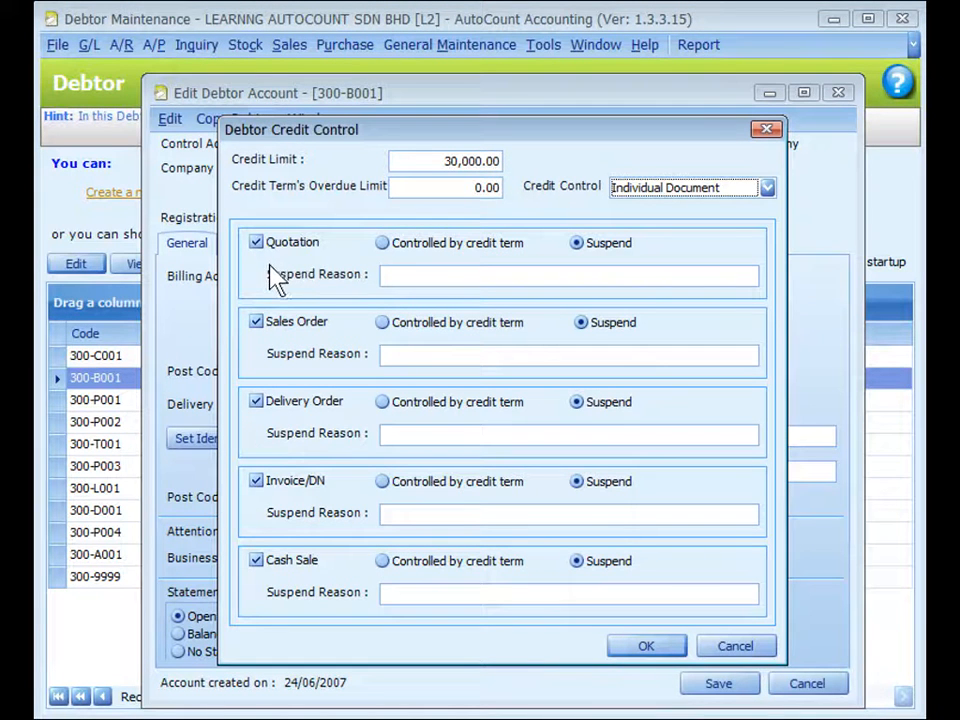
left_click(669, 643)
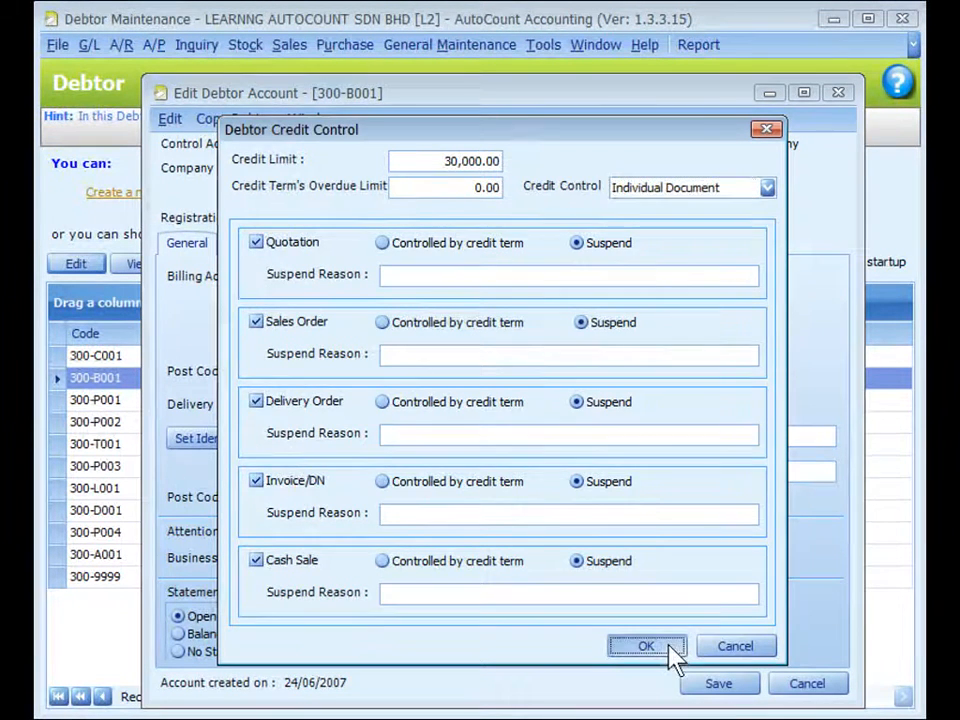
left_click(692, 624)
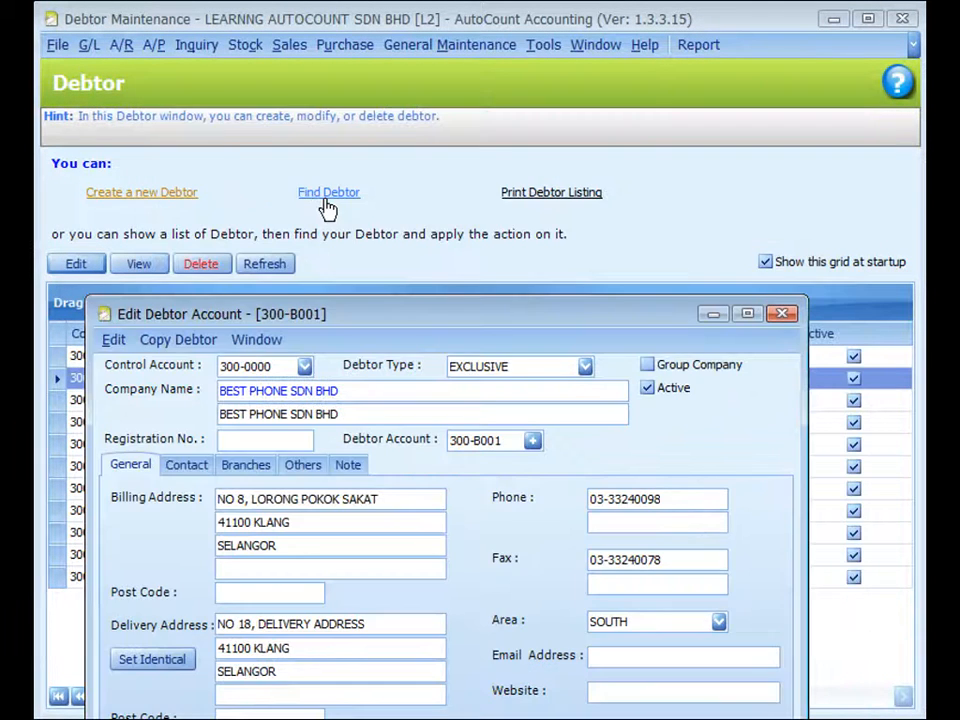
Open Find Debtor and run a search by company name and code with no keyword
left_click(326, 201)
left_click(680, 160)
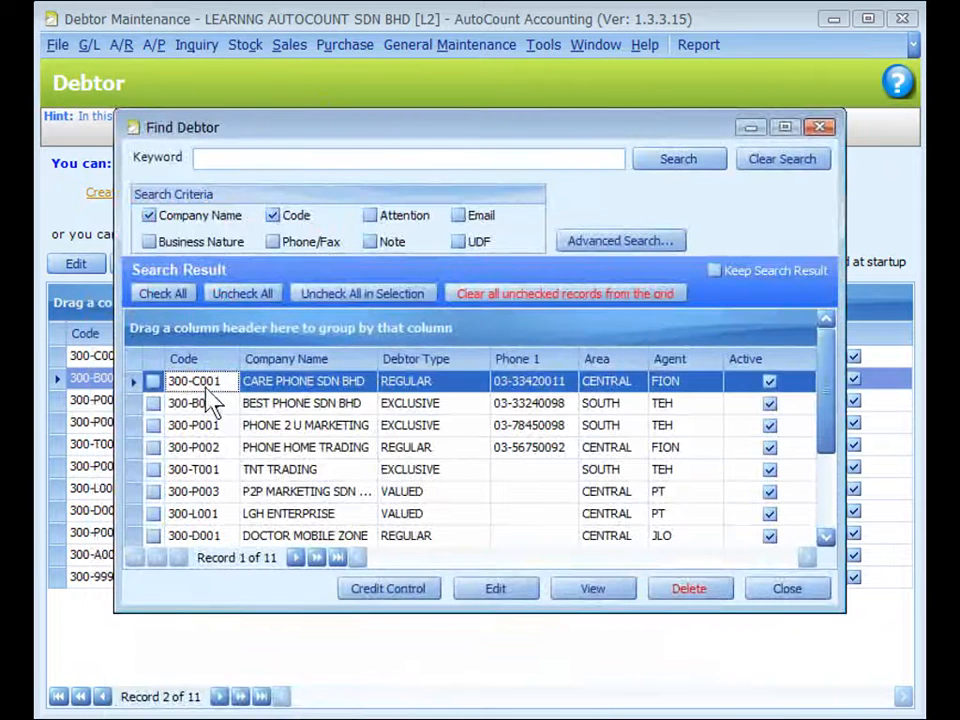
Check BEST PHONE SDN BHD, PHONE 2 U MARKETING and PHONE HOME TRADING in the search results and open their shared credit control settings
left_click(153, 404)
left_click(153, 425)
left_click(153, 447)
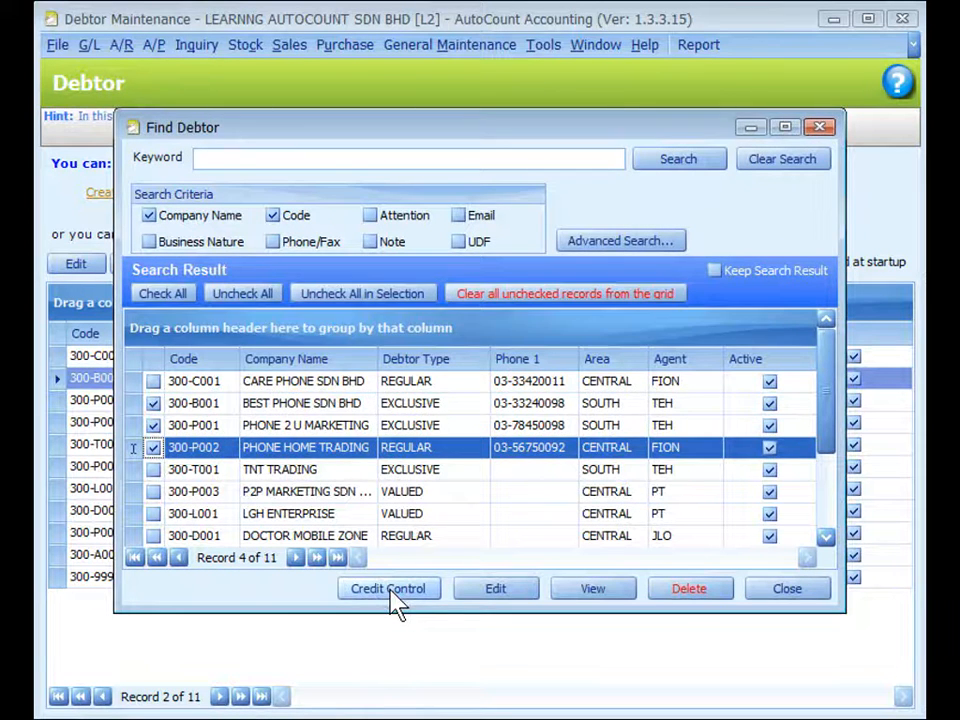
left_click(390, 589)
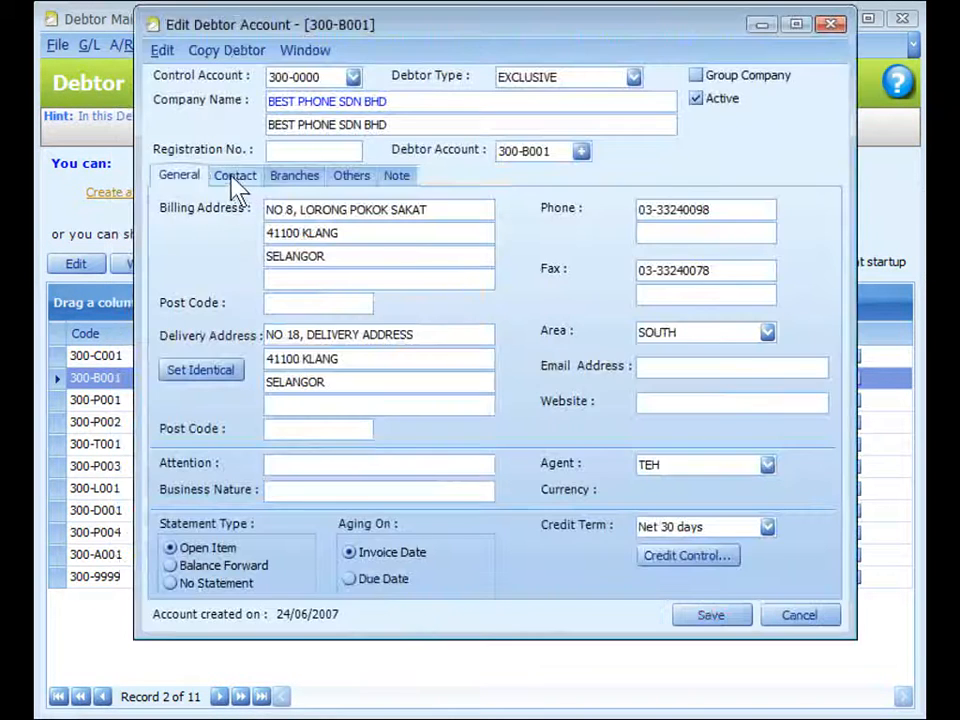
Review the contact and branch records of BEST PHONE SDN BHD, opening a blank new entry in each list without keeping it
left_click(236, 183)
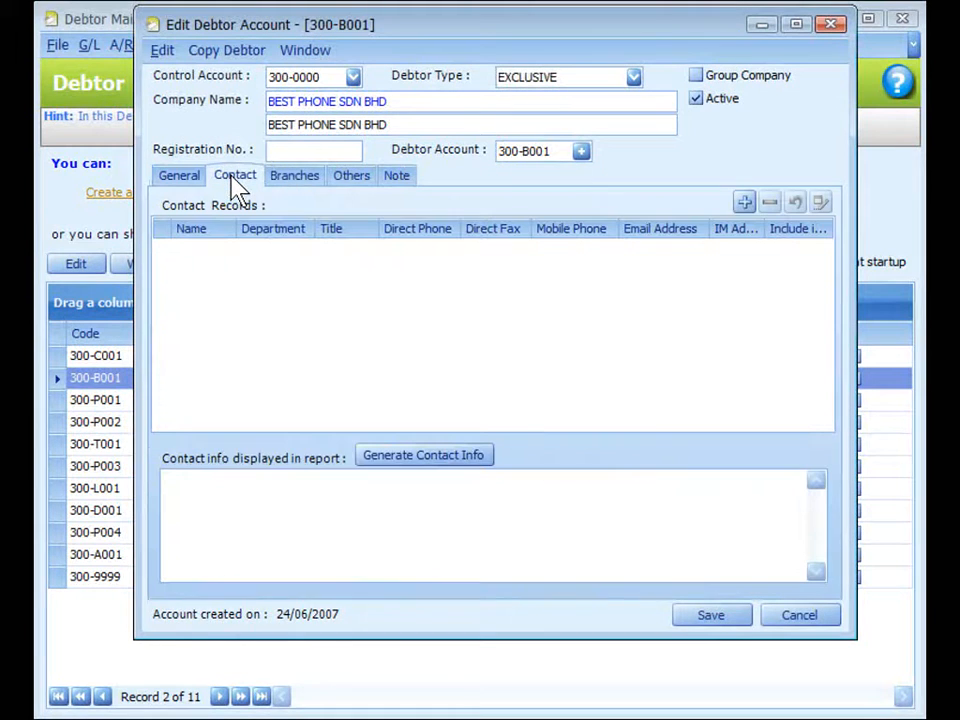
left_click(744, 204)
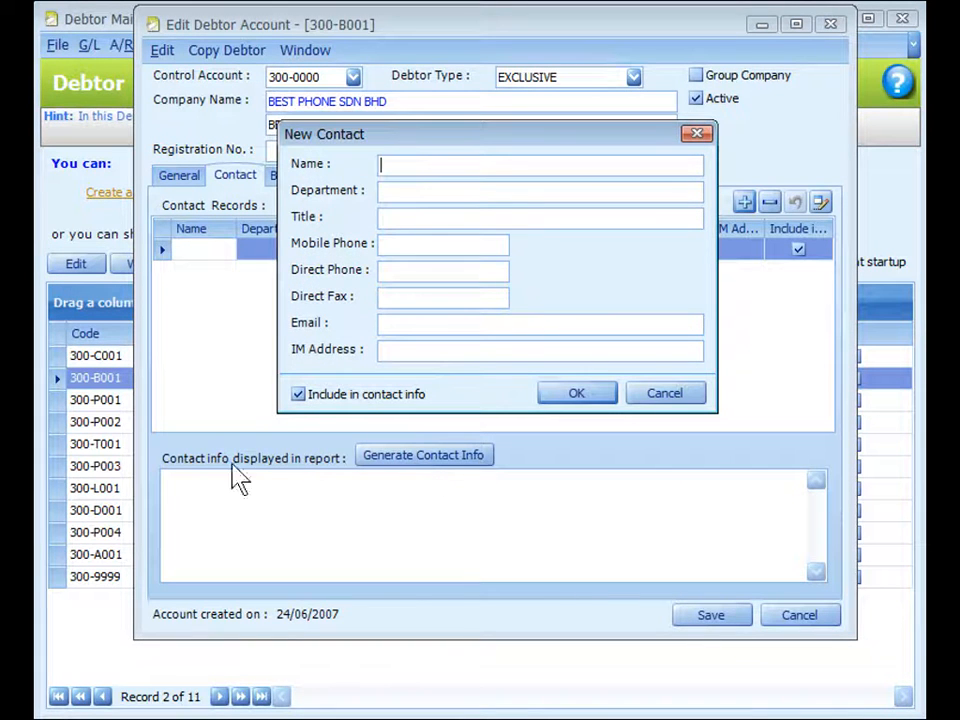
key("ctrl")
key("Escape")
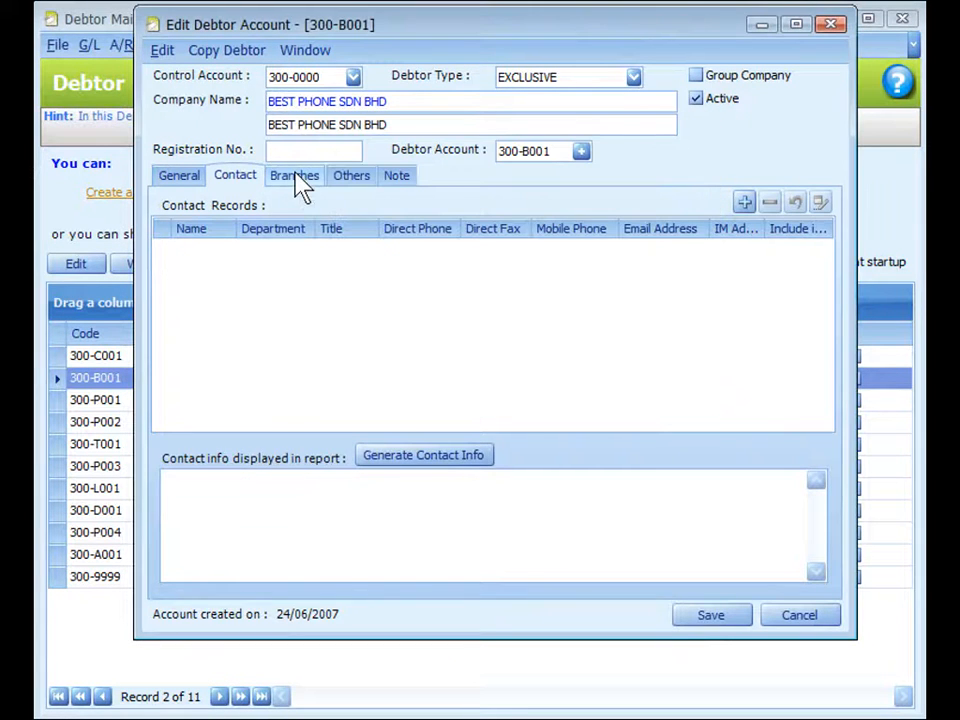
left_click(296, 176)
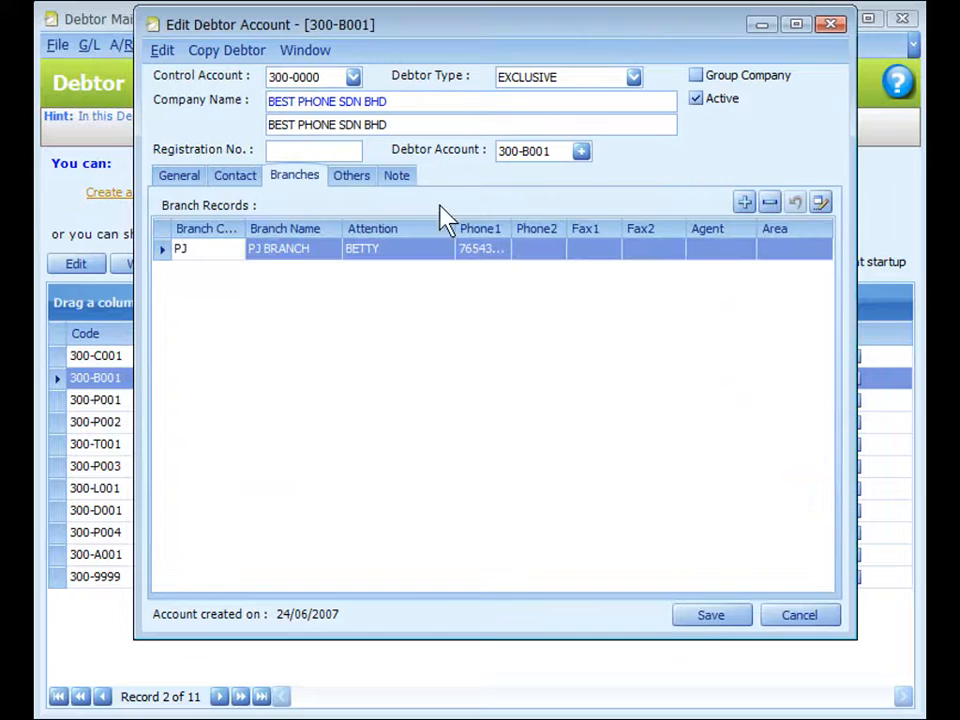
left_click(746, 205)
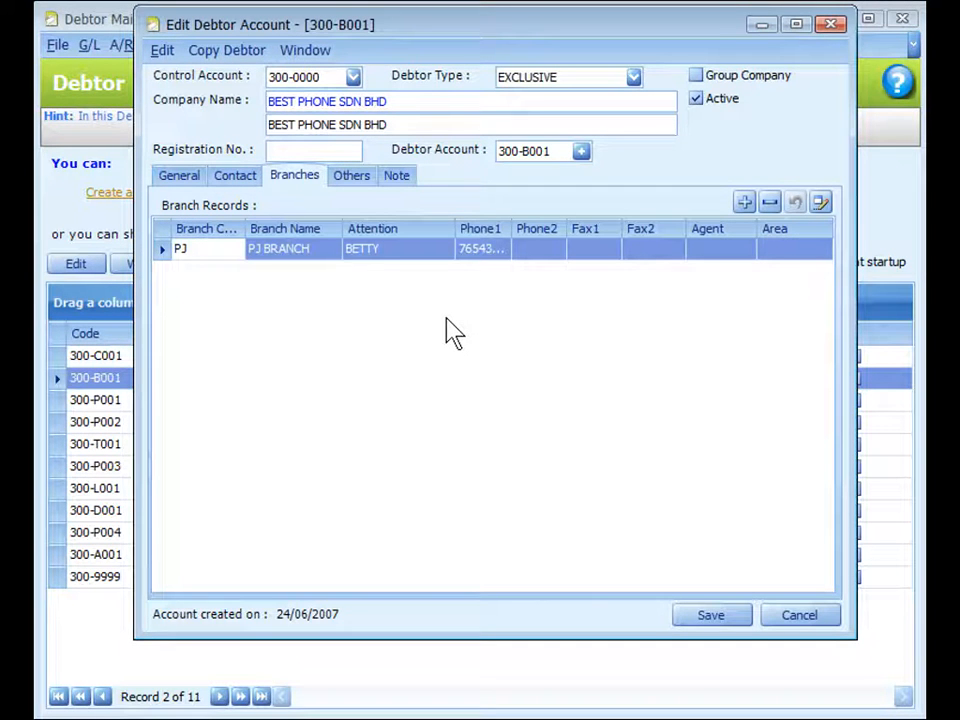
Examine the debtor's expired date, discount percent and price category fields and the available account group choices
left_click(348, 184)
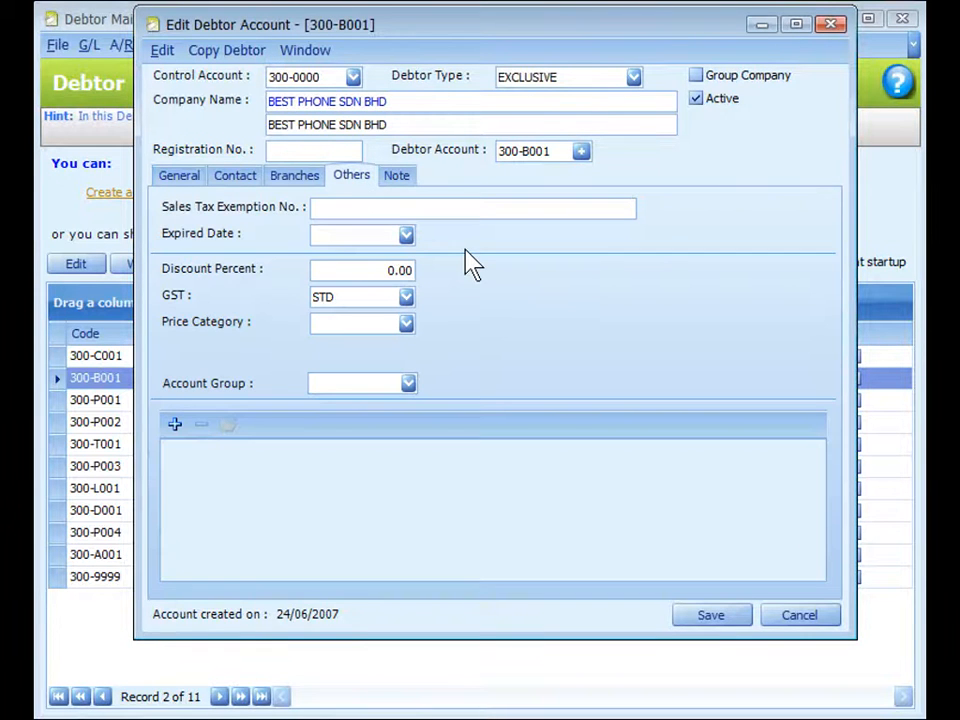
left_click(357, 236)
left_click(353, 269)
left_click(350, 318)
left_click(408, 384)
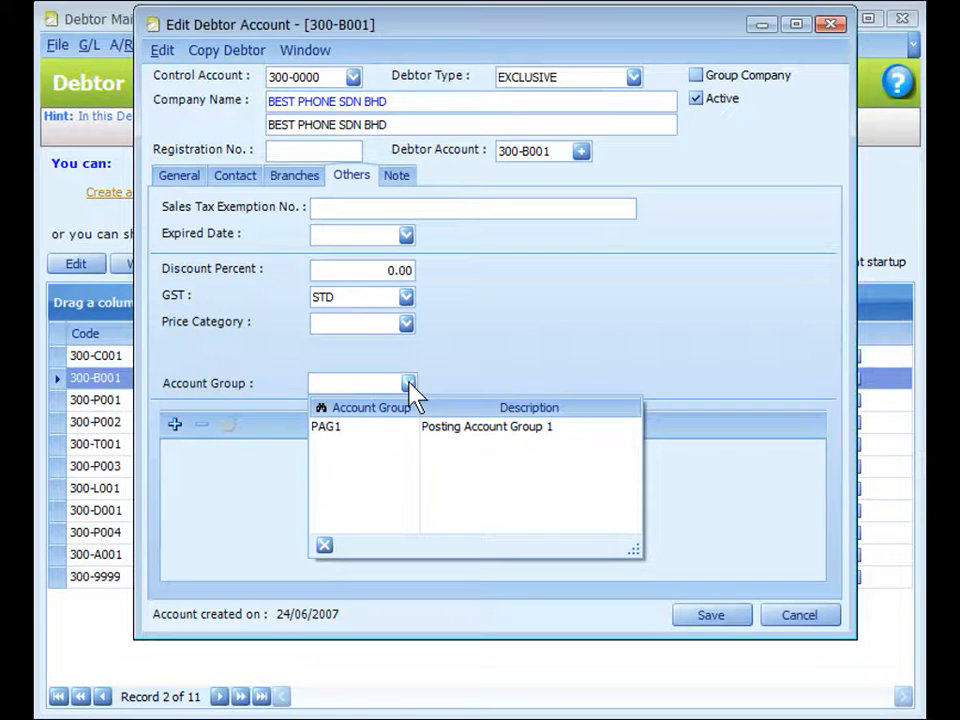
left_click(410, 391)
Open the file selection for adding links to the debtor, cancel it, and view the debtor's note editor
left_click(175, 430)
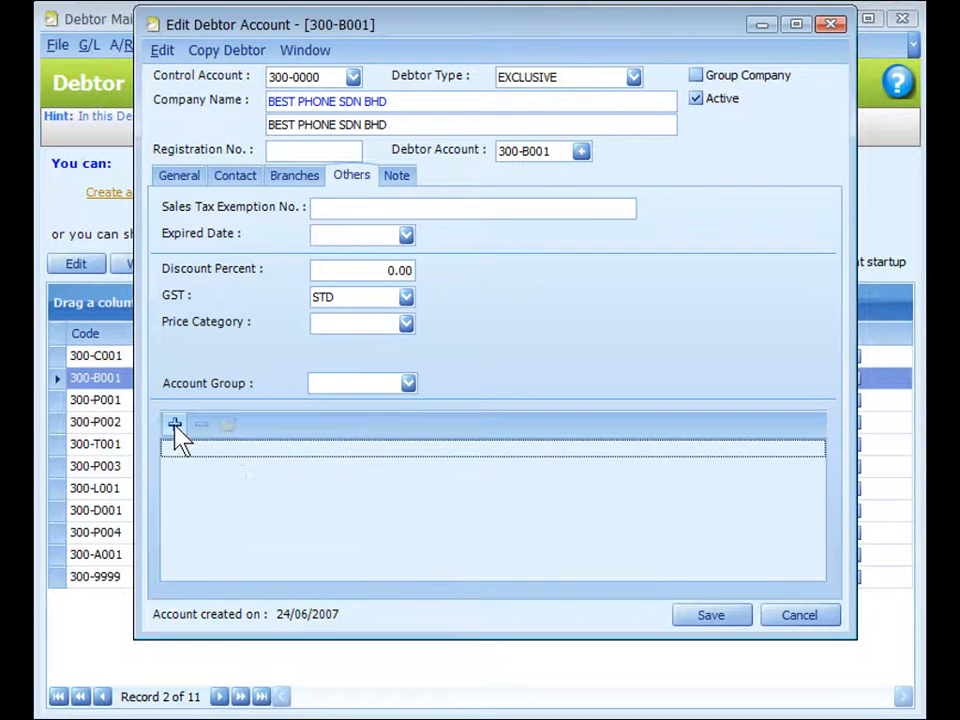
left_click(175, 428)
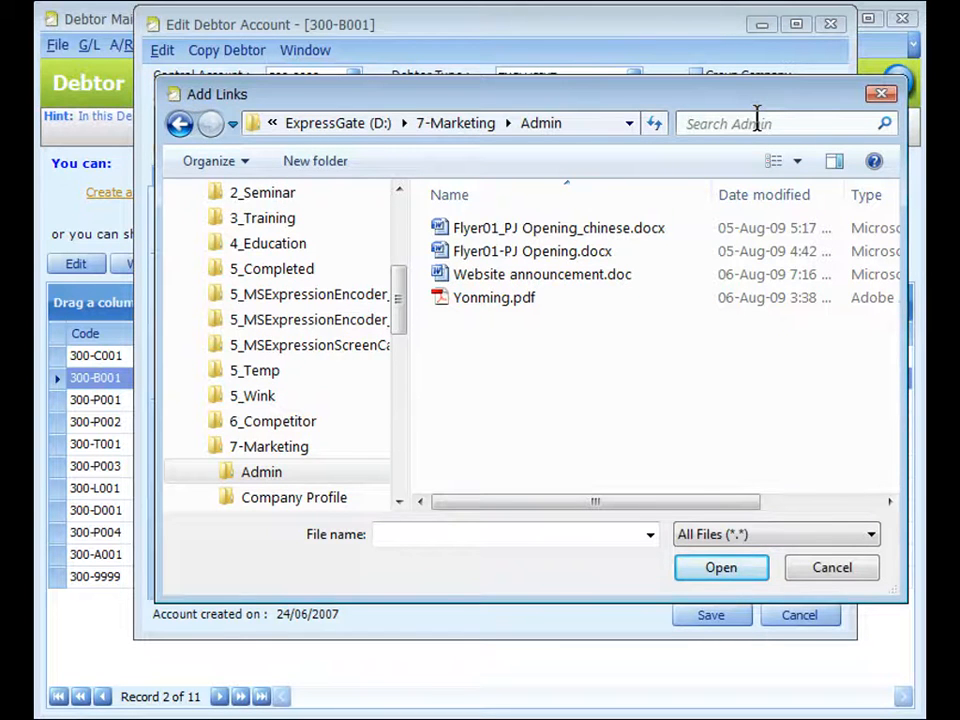
key("Escape")
left_click(400, 182)
left_click(377, 317)
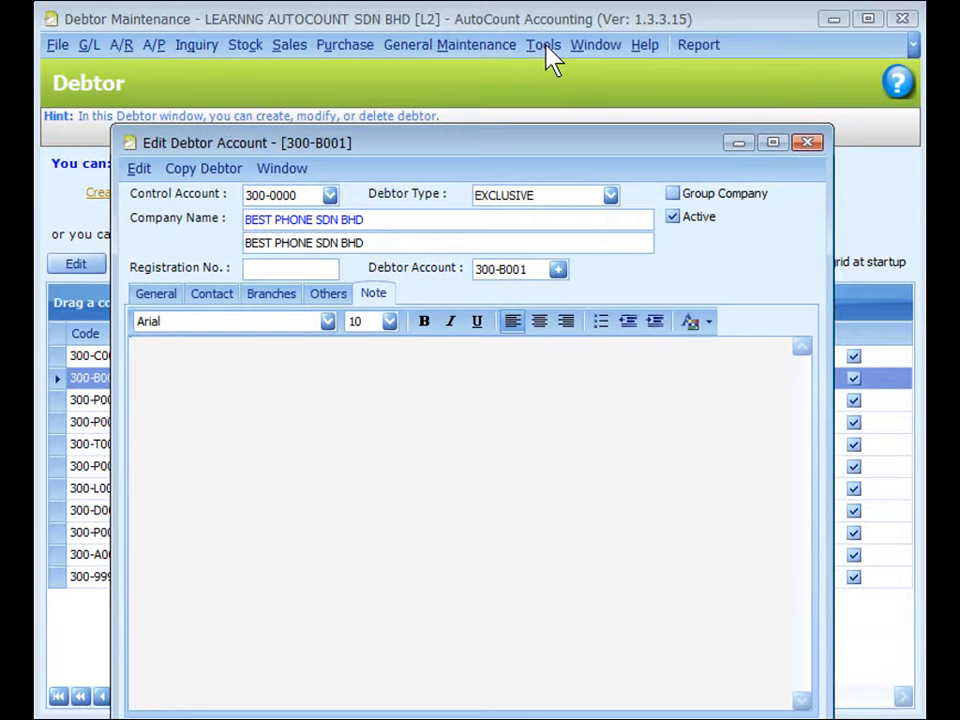
View the Invoicing settings in the program options, and save the BEST PHONE SDN BHD debtor account
left_click(546, 46)
left_click(560, 531)
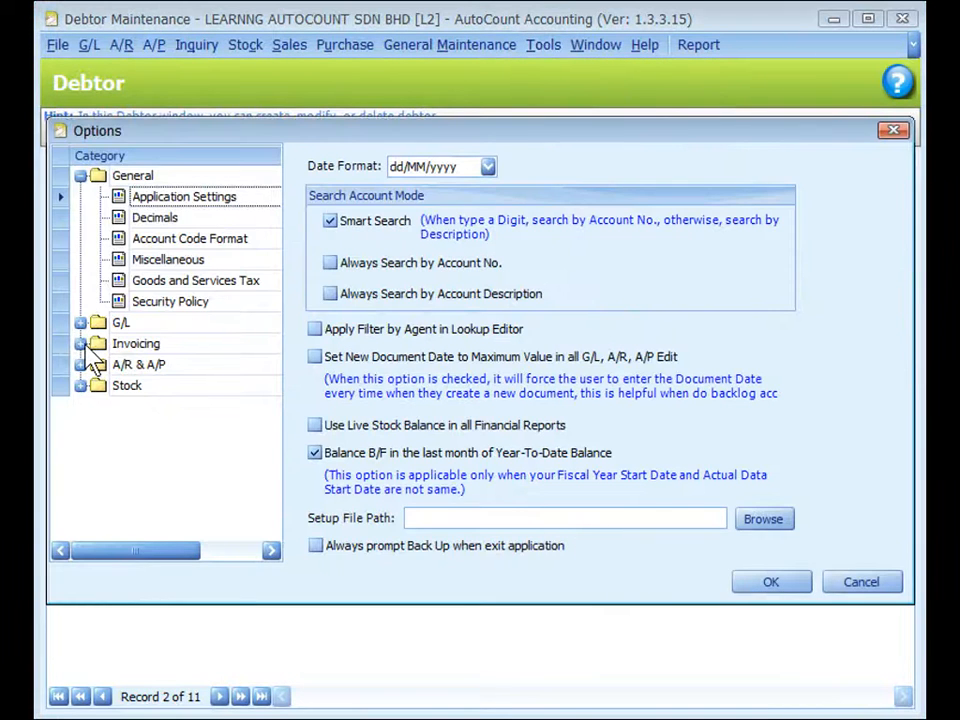
left_click(80, 343)
left_click(145, 430)
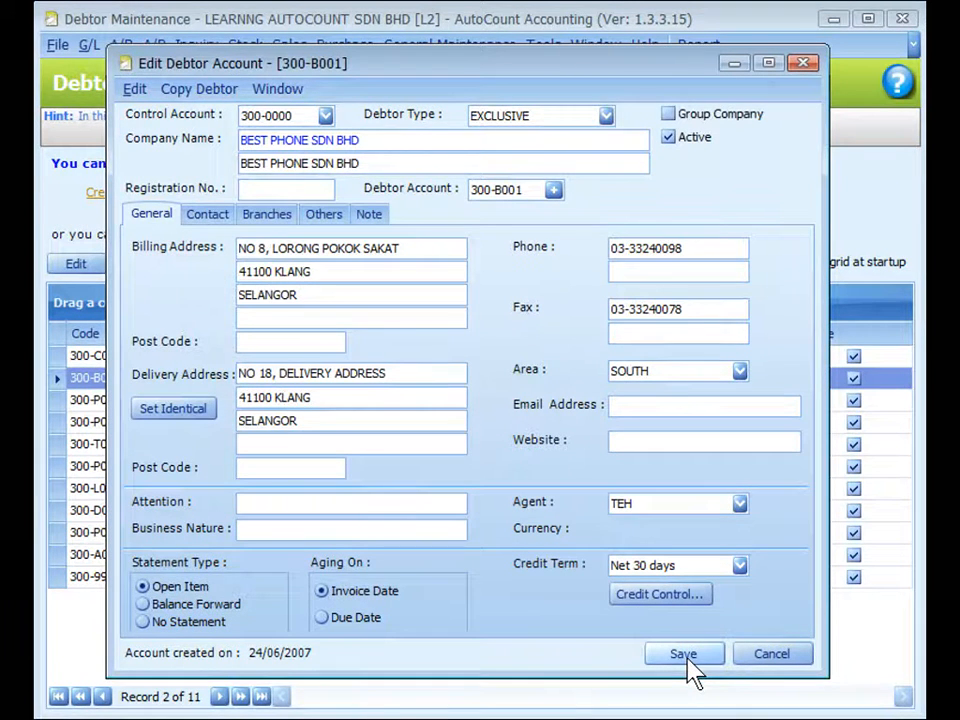
left_click(688, 662)
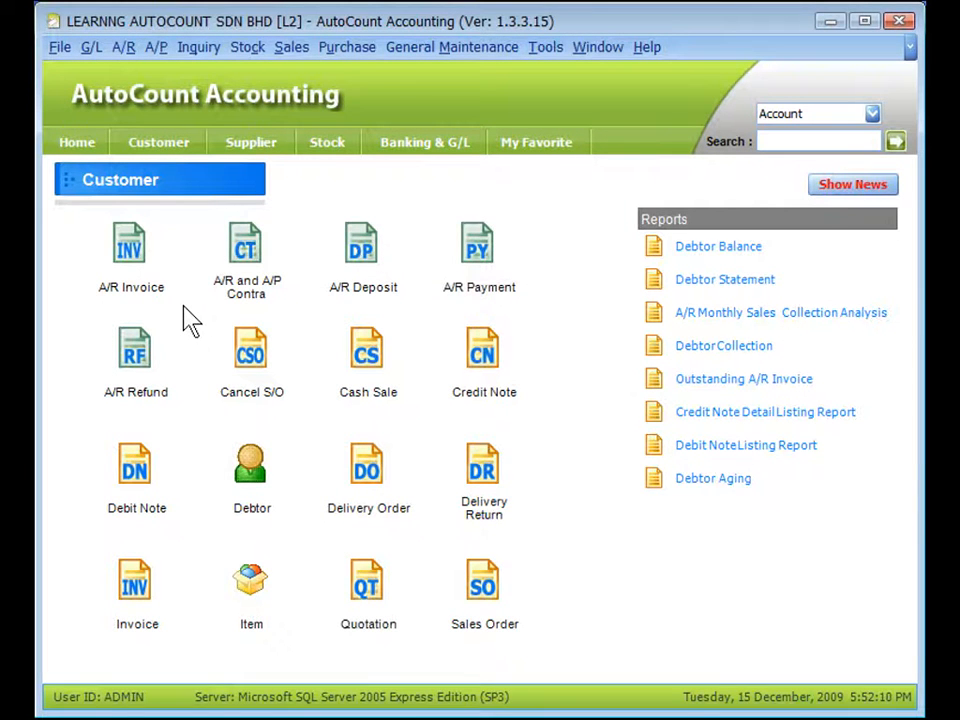
Open a blank new debtor account from the debtor list of a new A/R invoice entry, and close it without saving
left_click(131, 243)
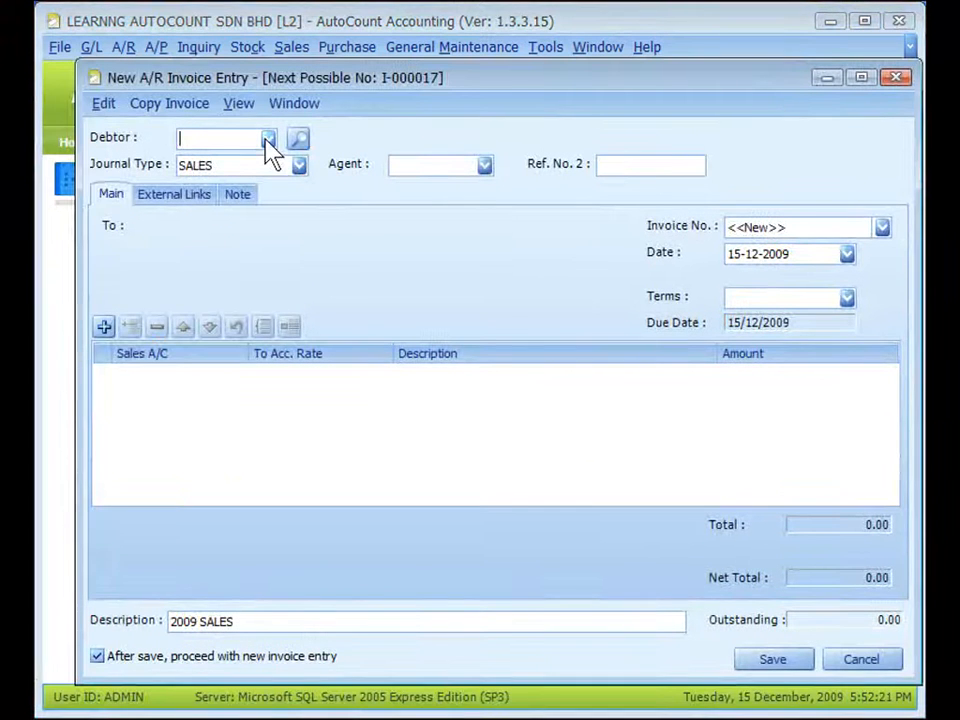
left_click(267, 139)
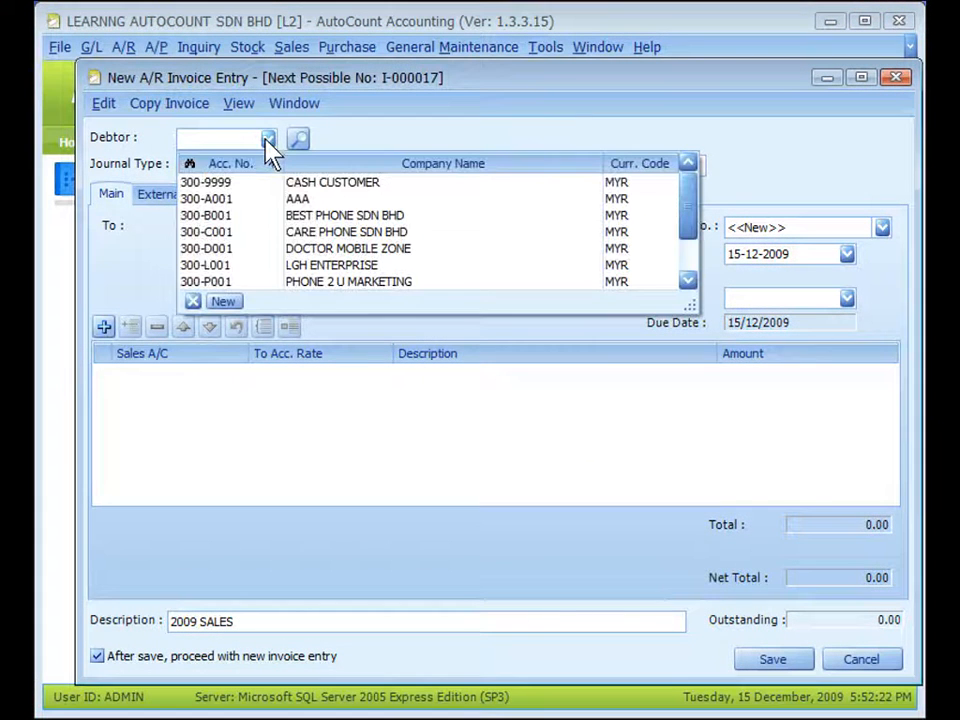
left_click(224, 302)
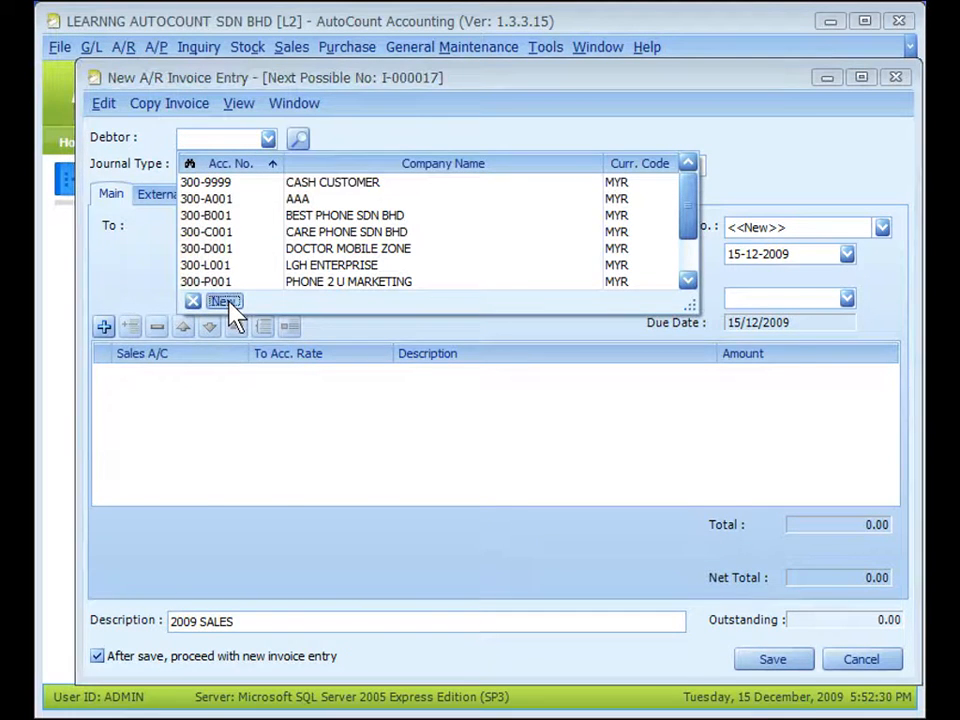
left_click_drag(368, 95, 403, 83)
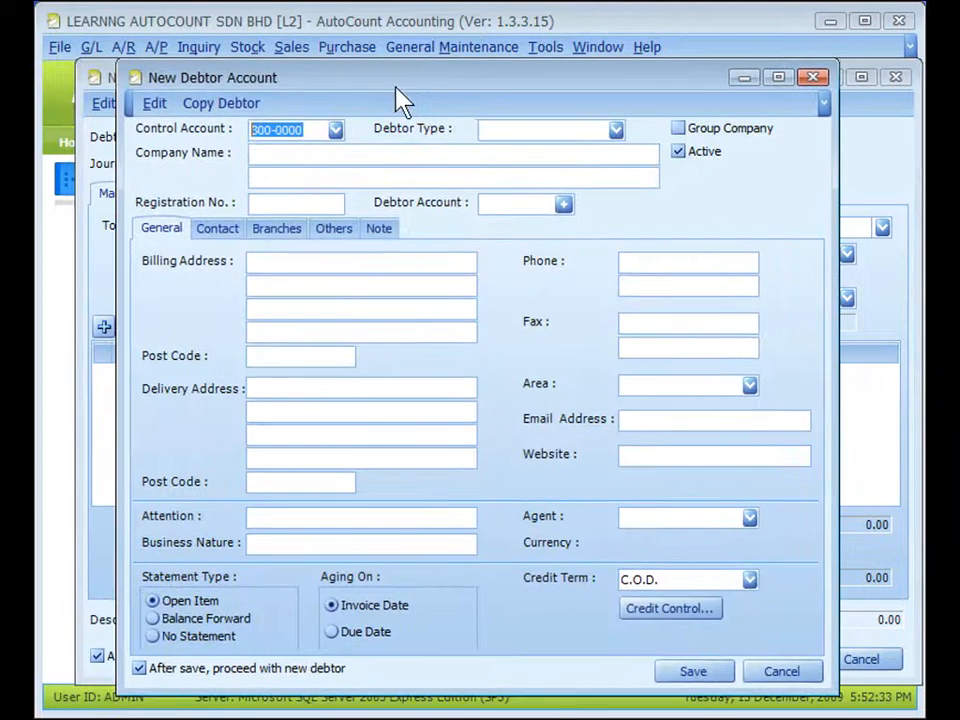
key("Escape")
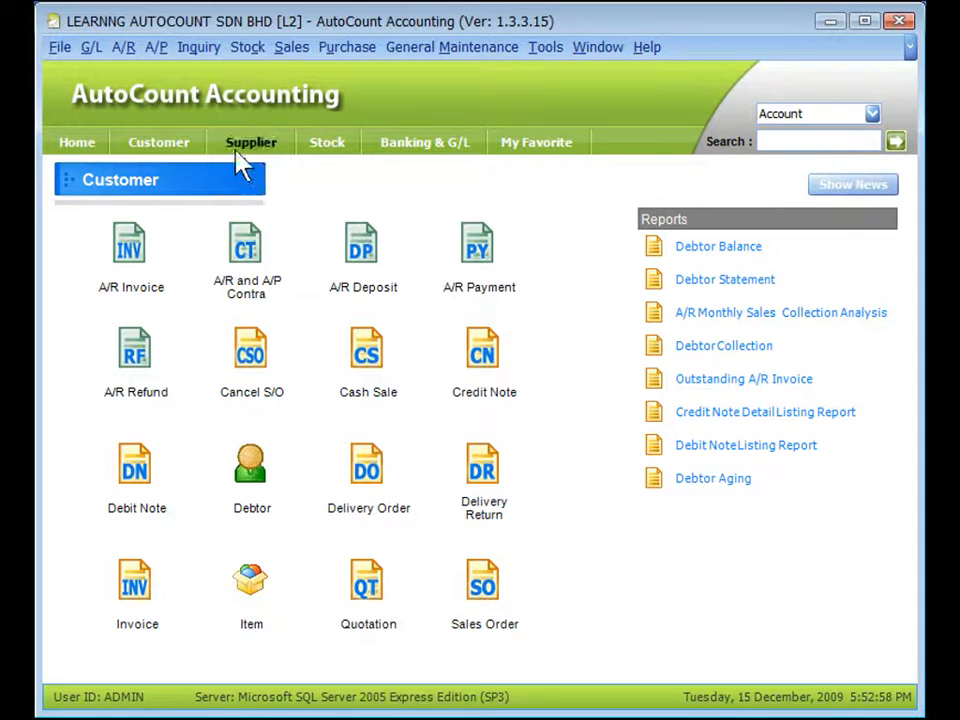
View the list of A/P functions including Creditor Maintenance, and go to the Supplier page
left_click(156, 50)
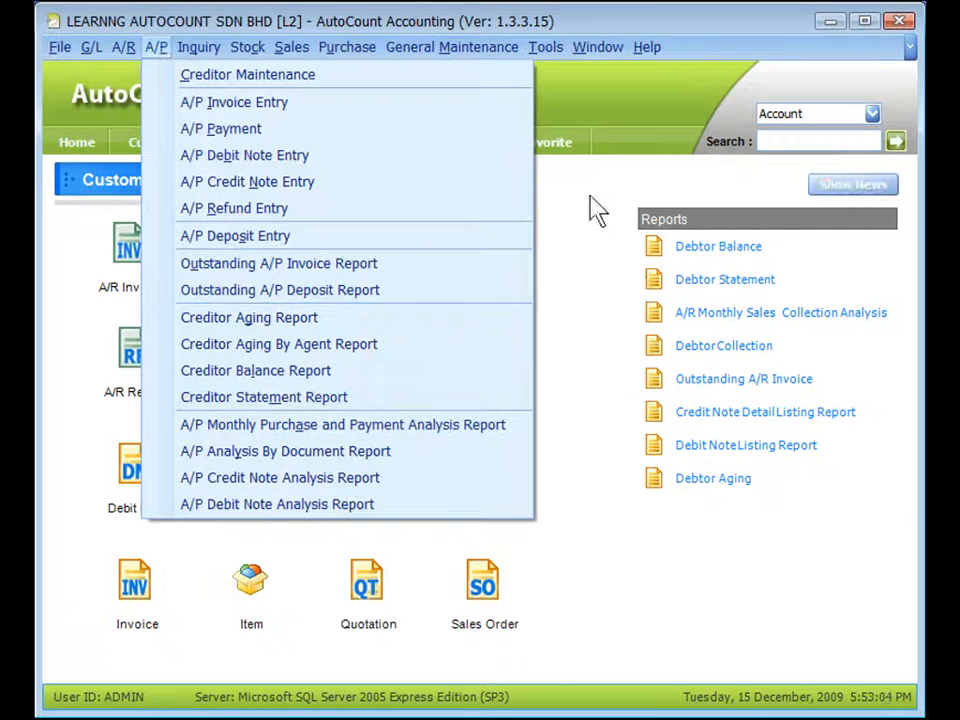
left_click(626, 221)
left_click(256, 146)
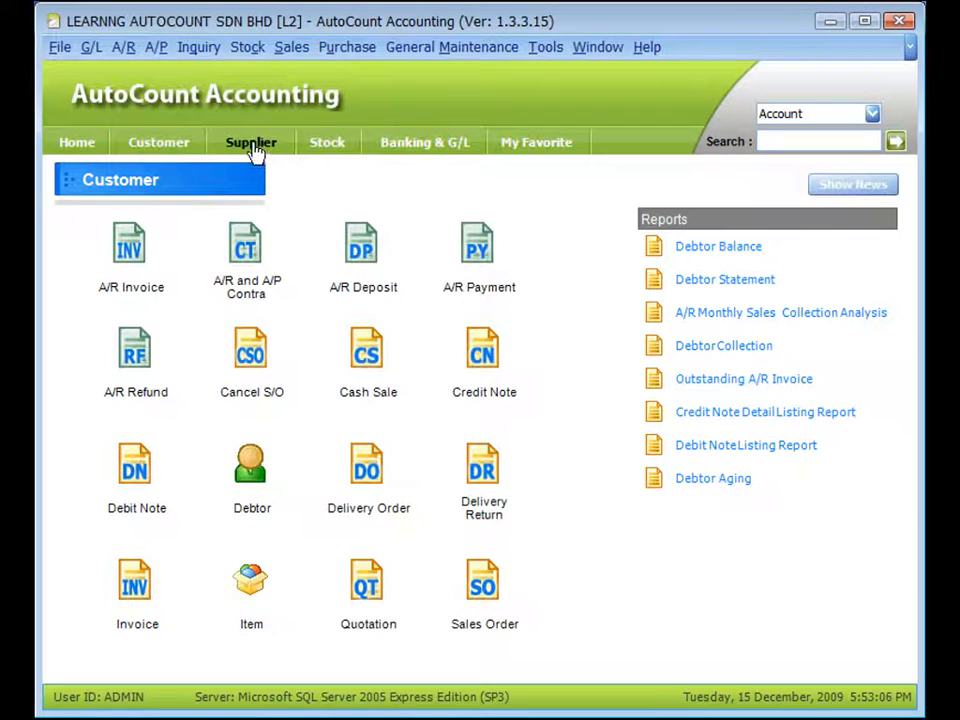